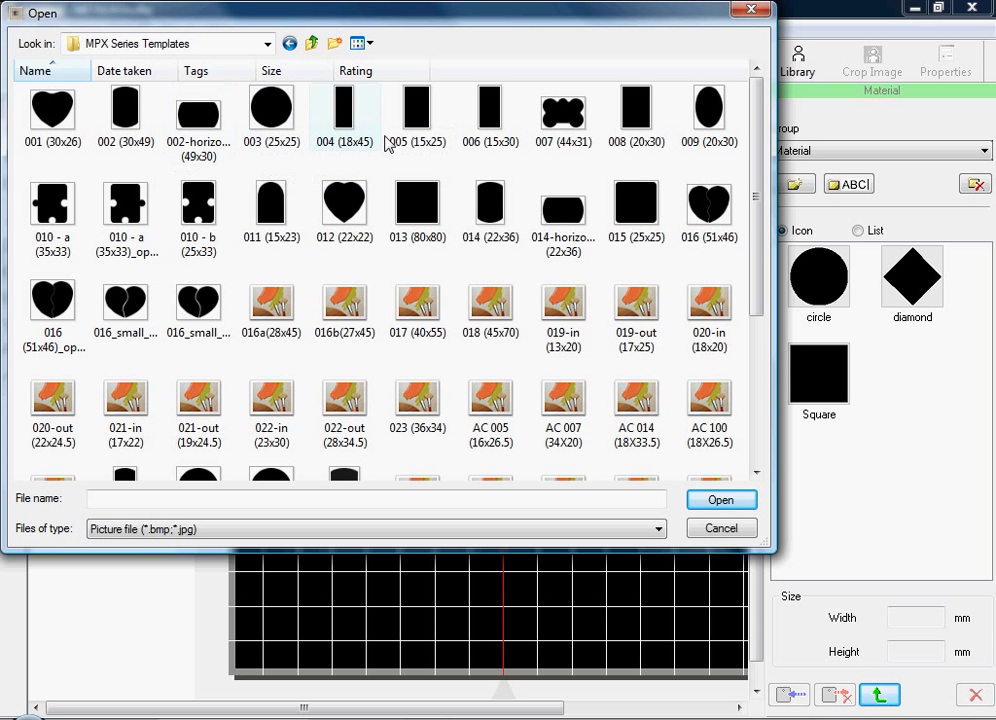
Add the 002 (30x49) template as a new material, unlocking its aspect ratio and setting it to 30 mm wide by 49 mm high.
left_click(124, 113)
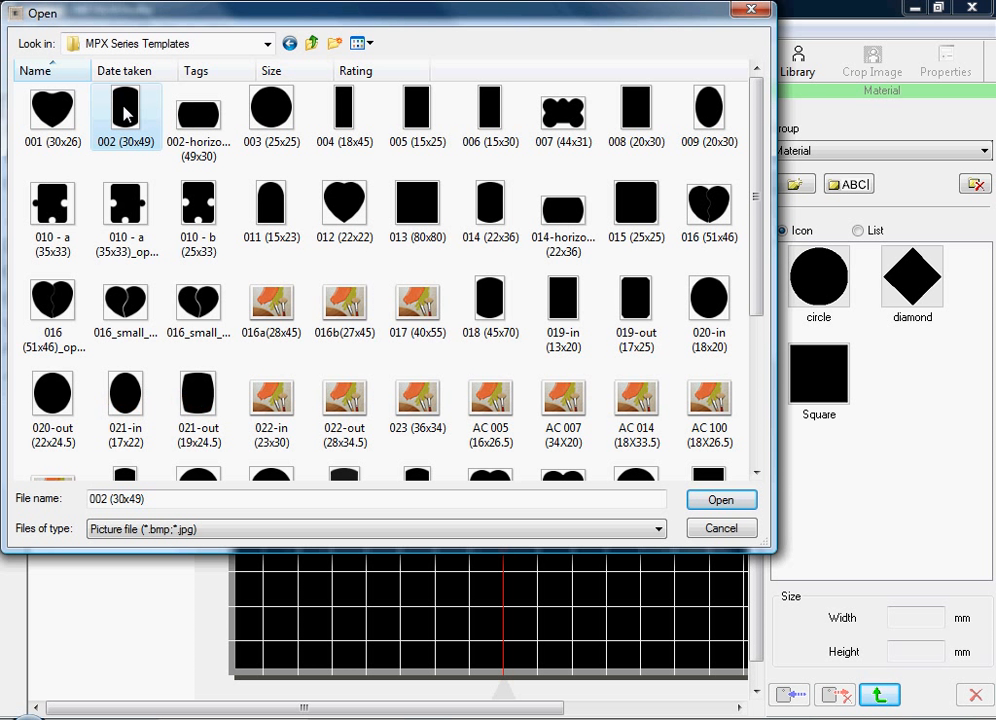
left_click(712, 504)
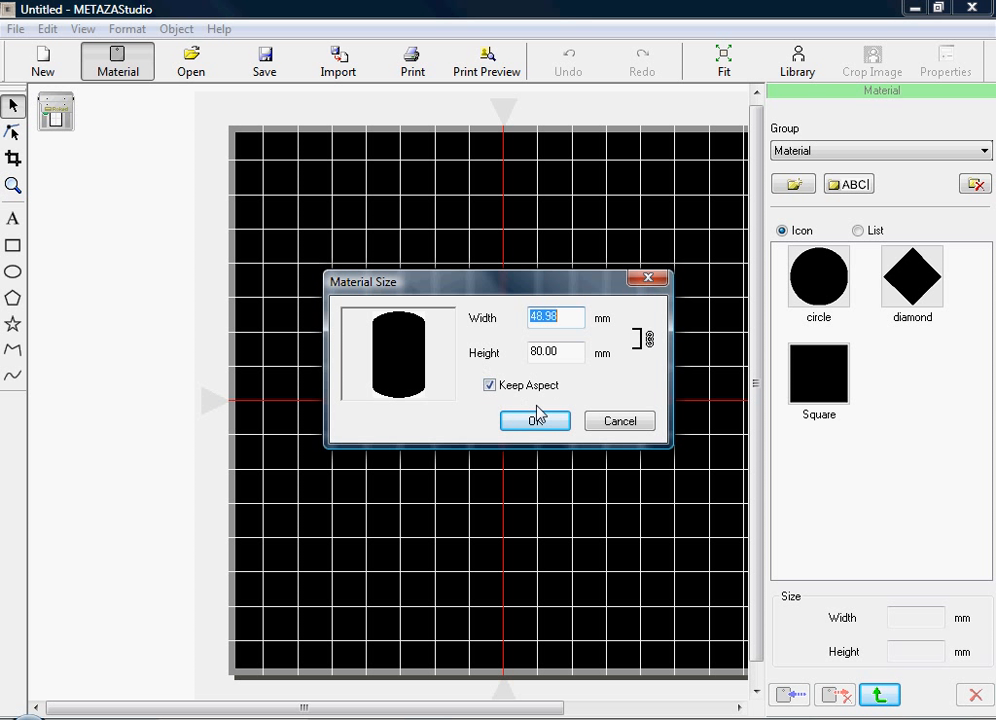
left_click(489, 386)
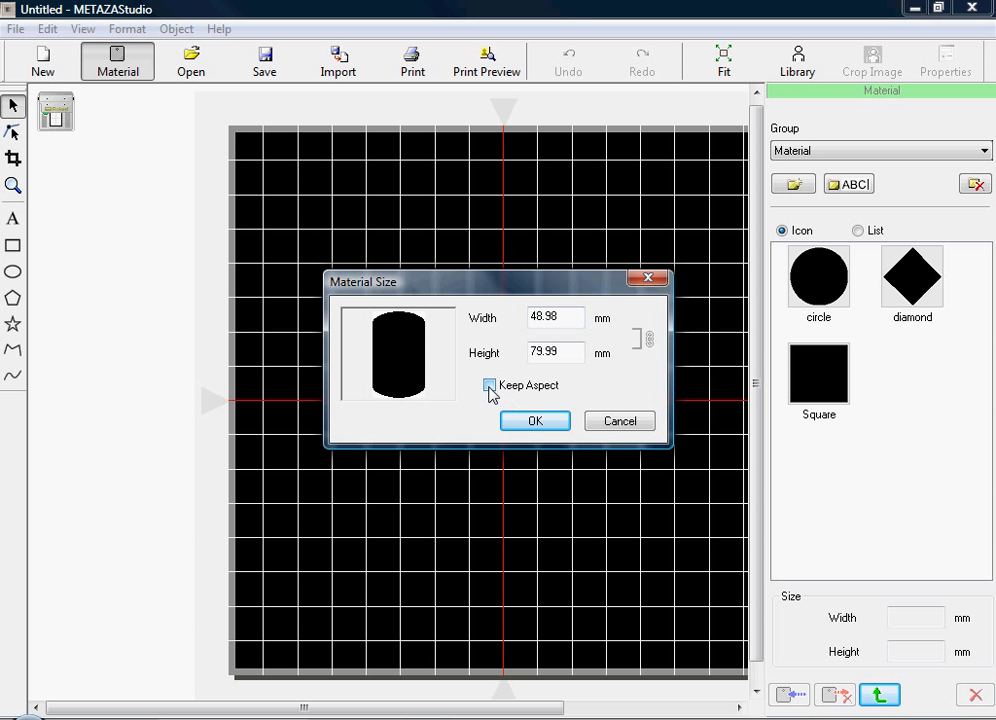
type("30")
key("Tab")
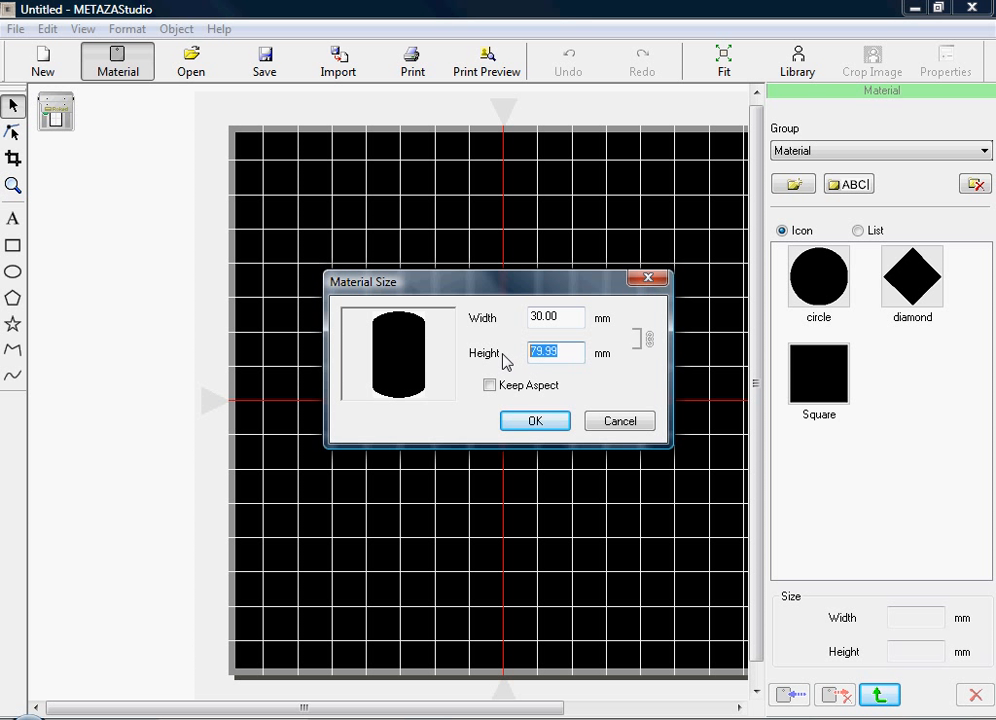
type("45")
key("Return")
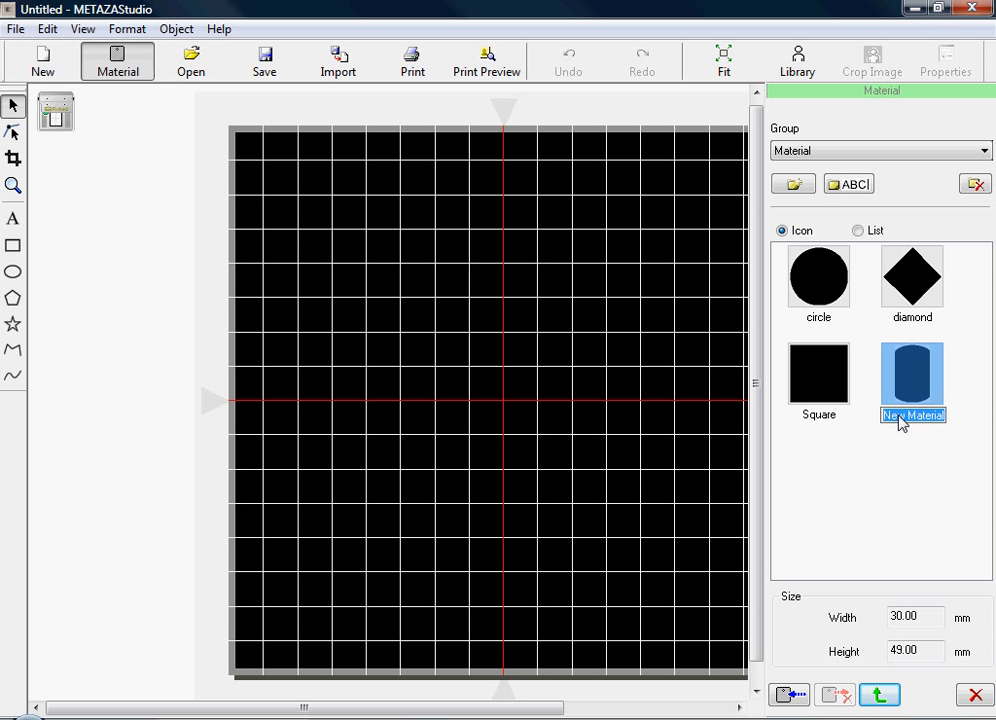
Name the new material "30x49mm Dogtag".
type("30x49")
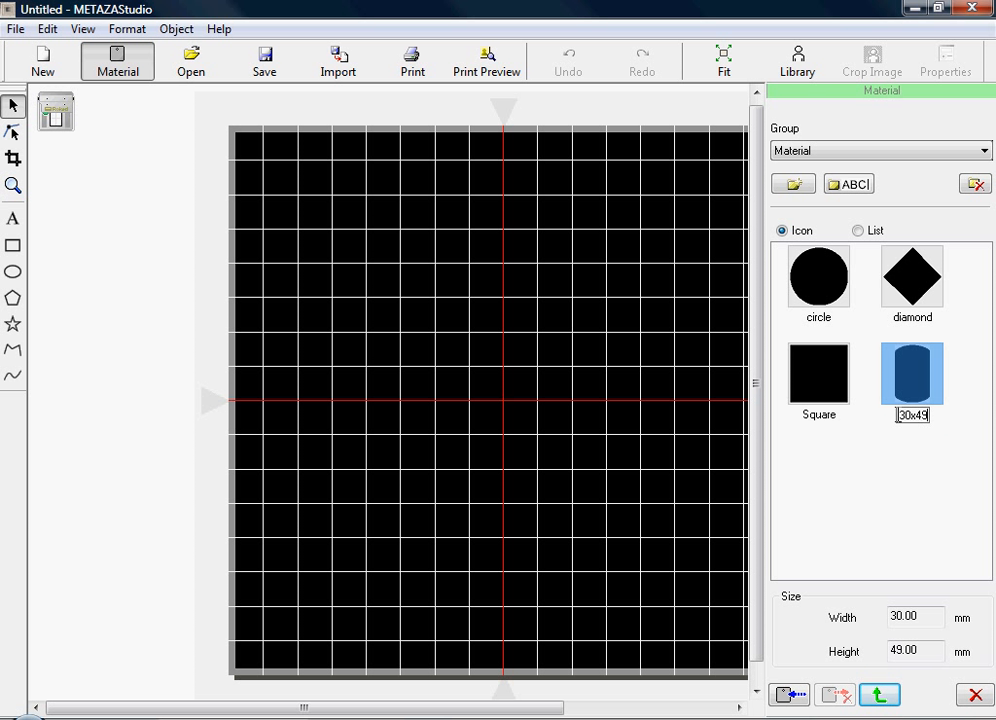
type("mm Dogtag")
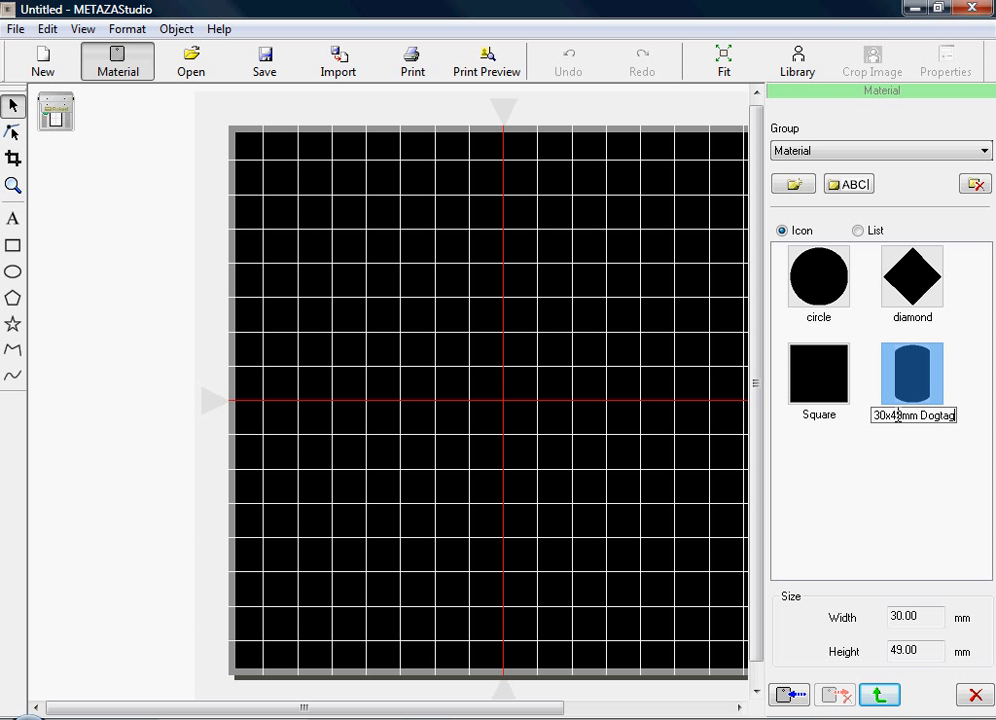
left_click(903, 451)
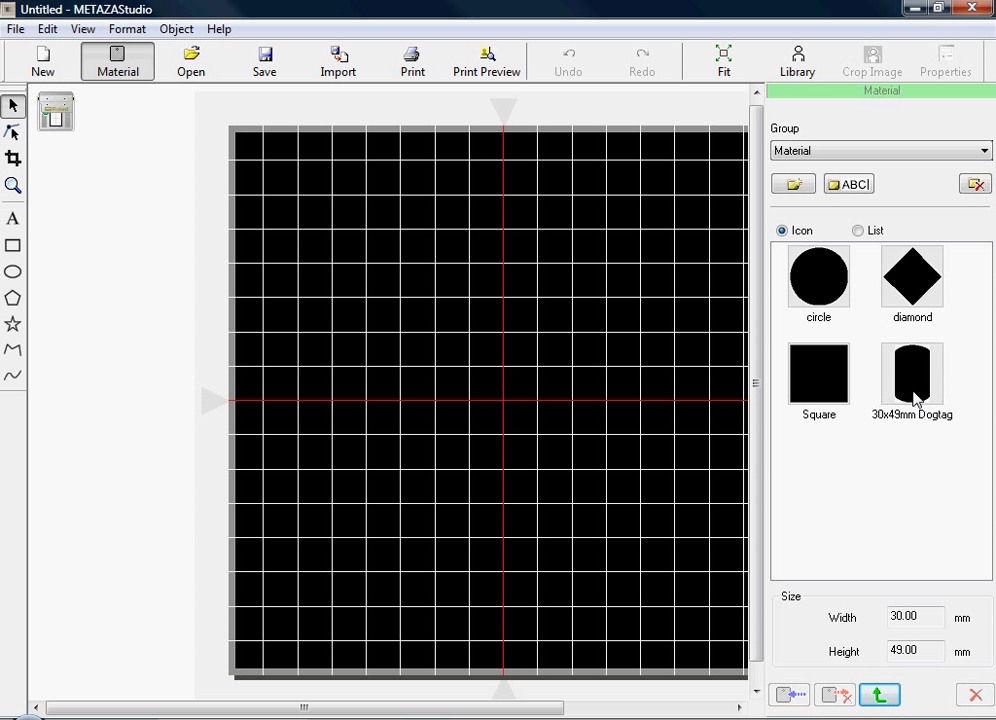
Place the 30x49mm Dogtag material on the work area at its 30 by 49 mm size.
left_click(916, 398)
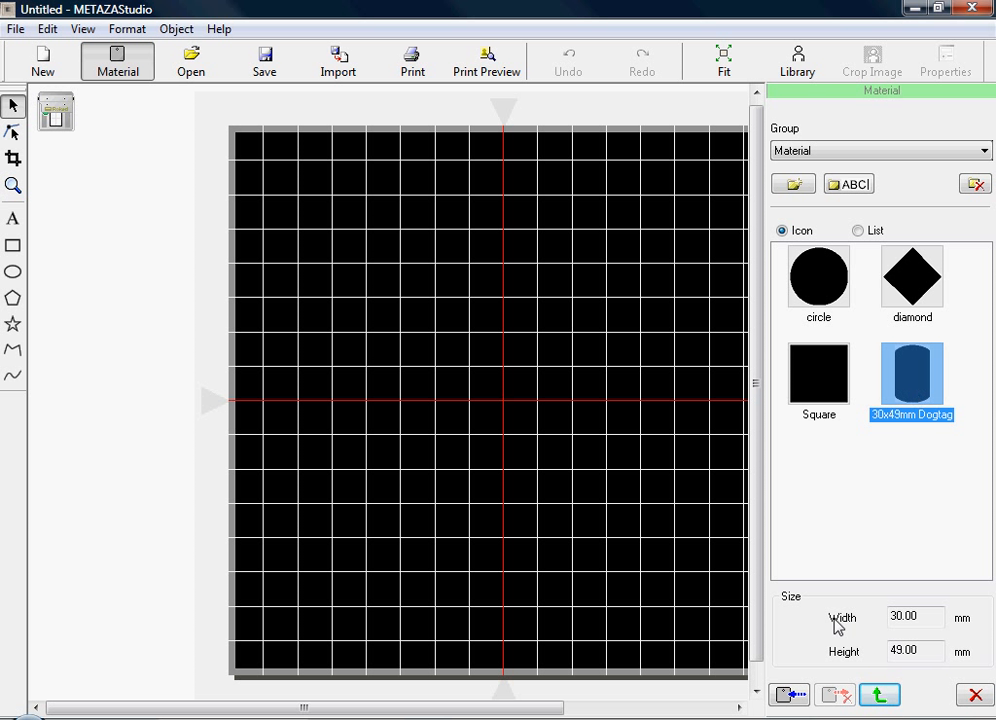
left_click(790, 697)
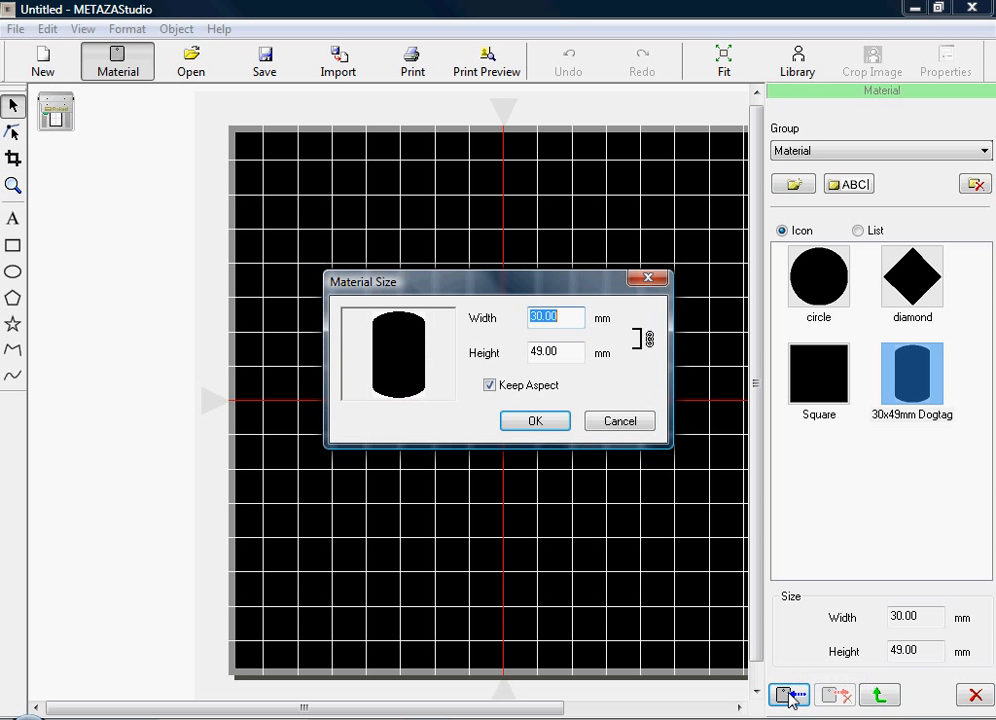
left_click(535, 421)
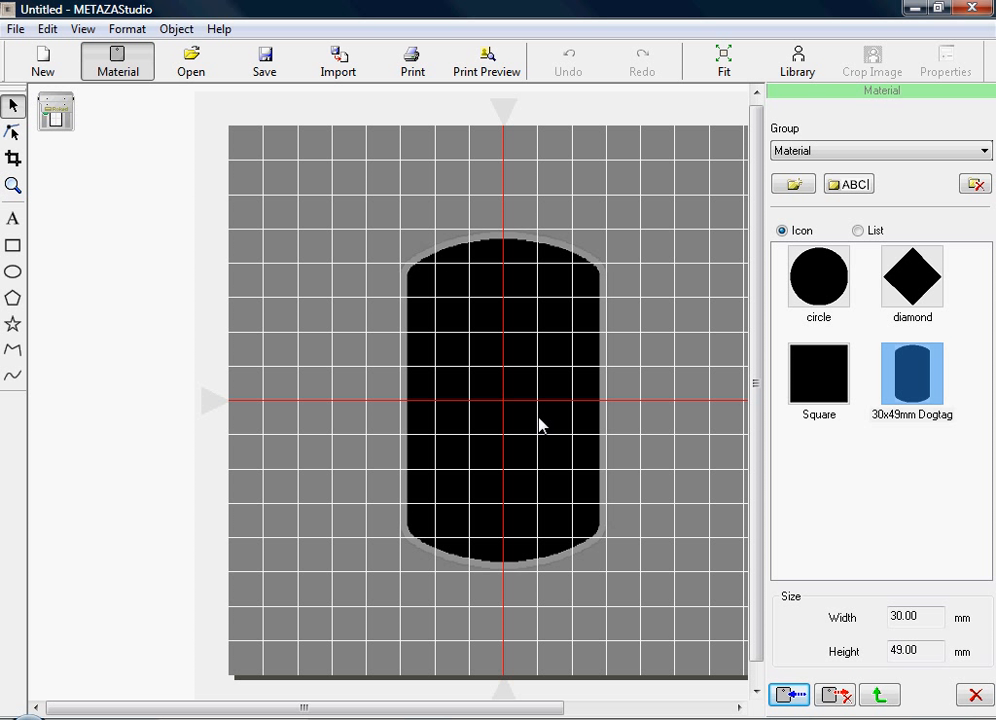
Import the photo P1020105 onto the dogtag and crop it around the child's head and upper body.
left_click(83, 30)
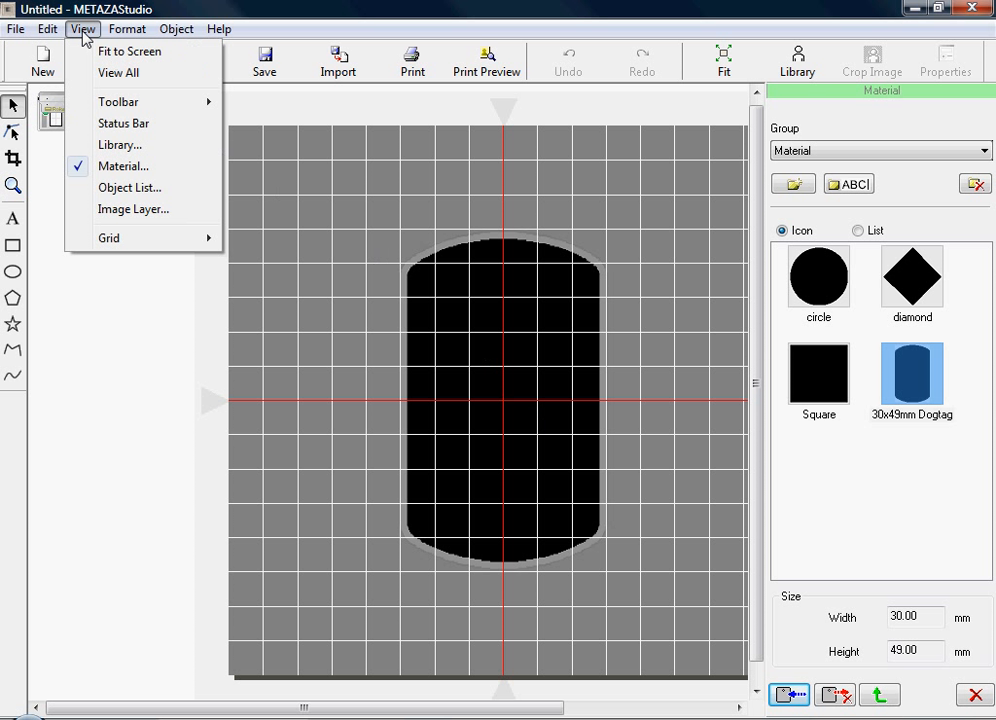
left_click(117, 73)
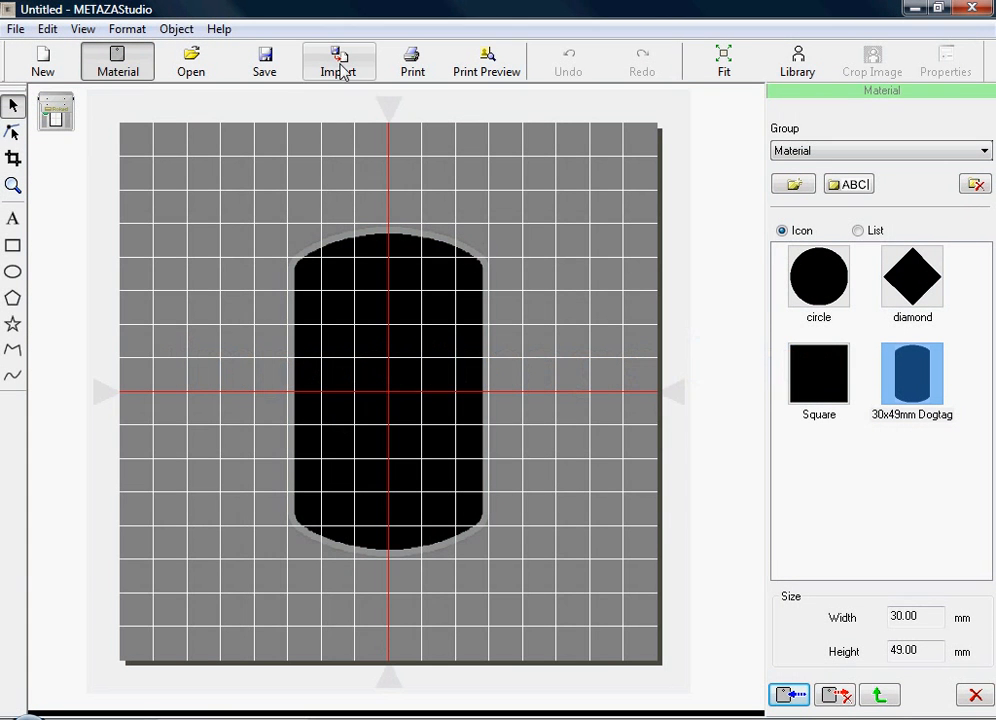
left_click(339, 67)
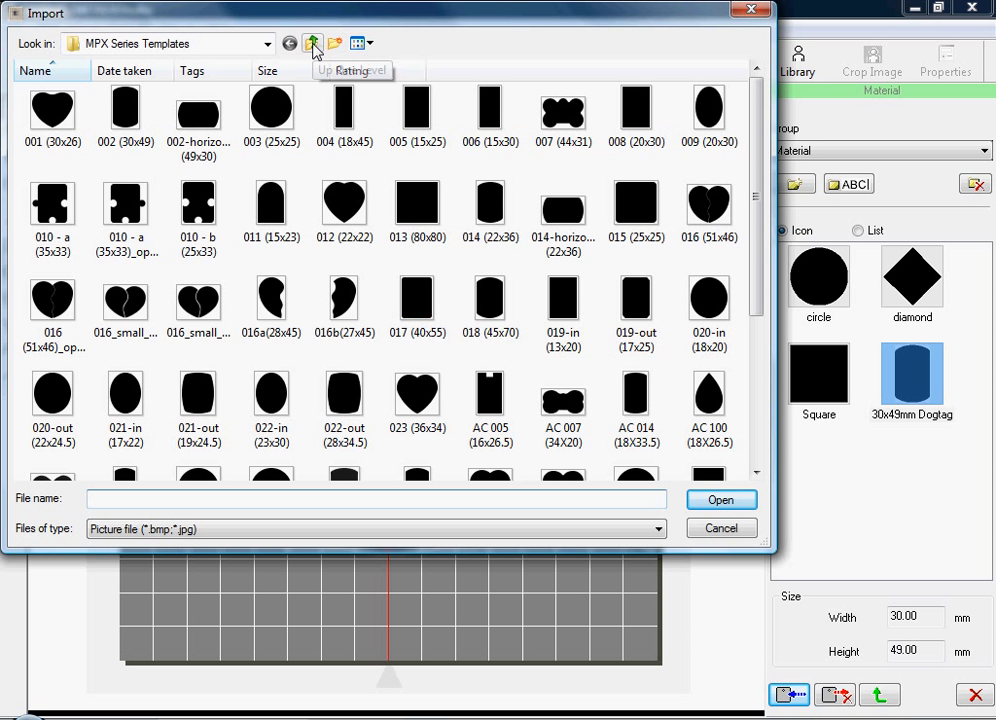
left_click(312, 43)
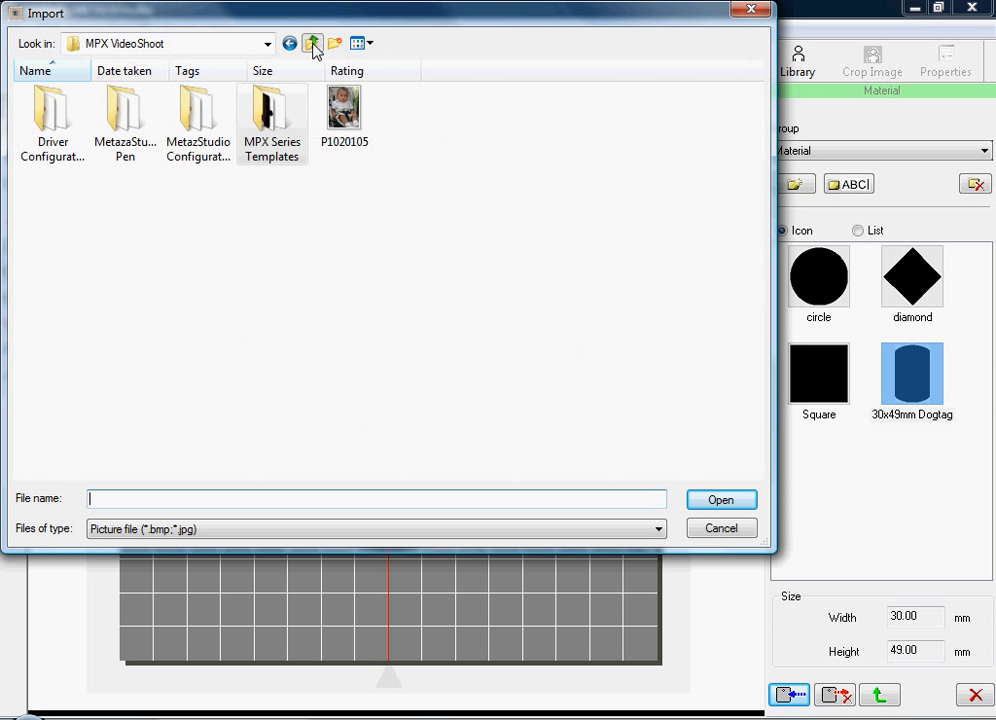
double_click(344, 118)
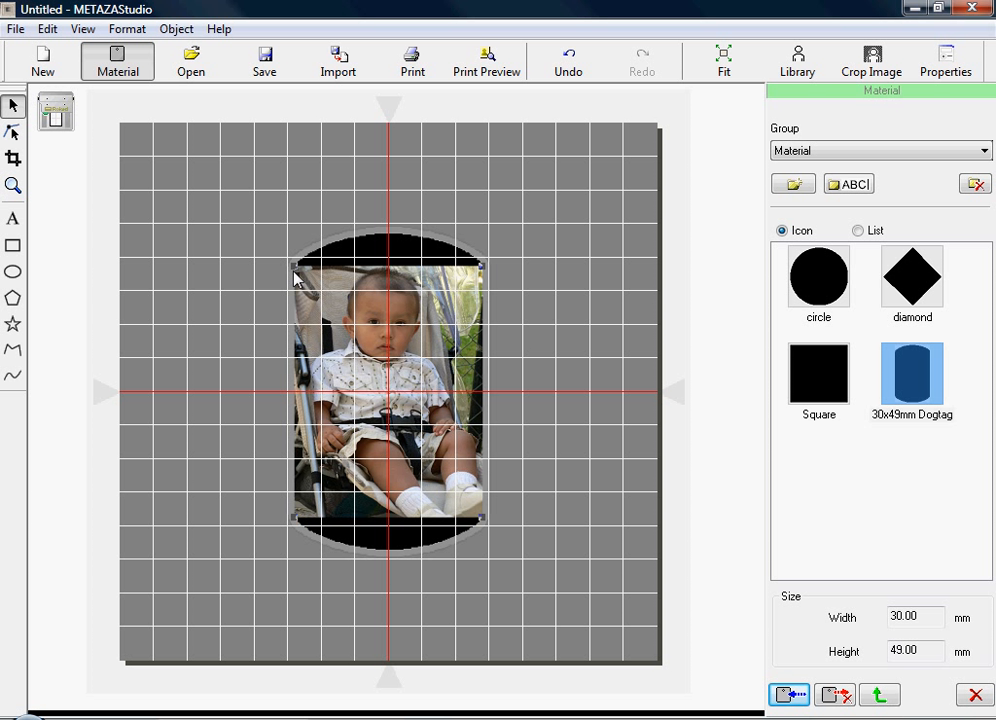
left_click(13, 158)
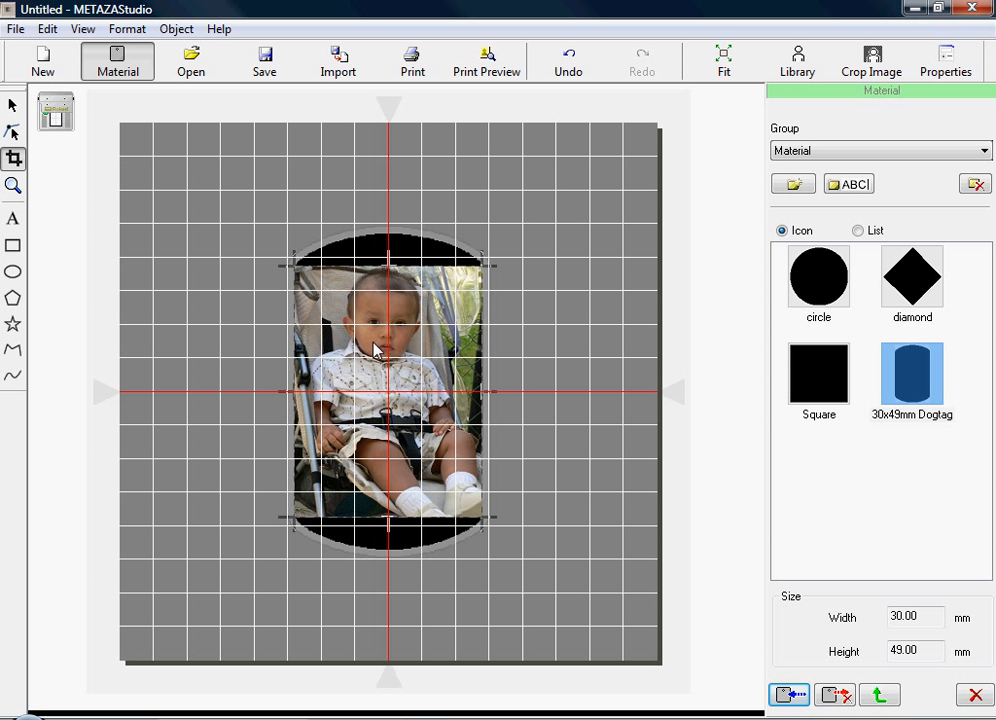
left_click_drag(290, 390, 315, 390)
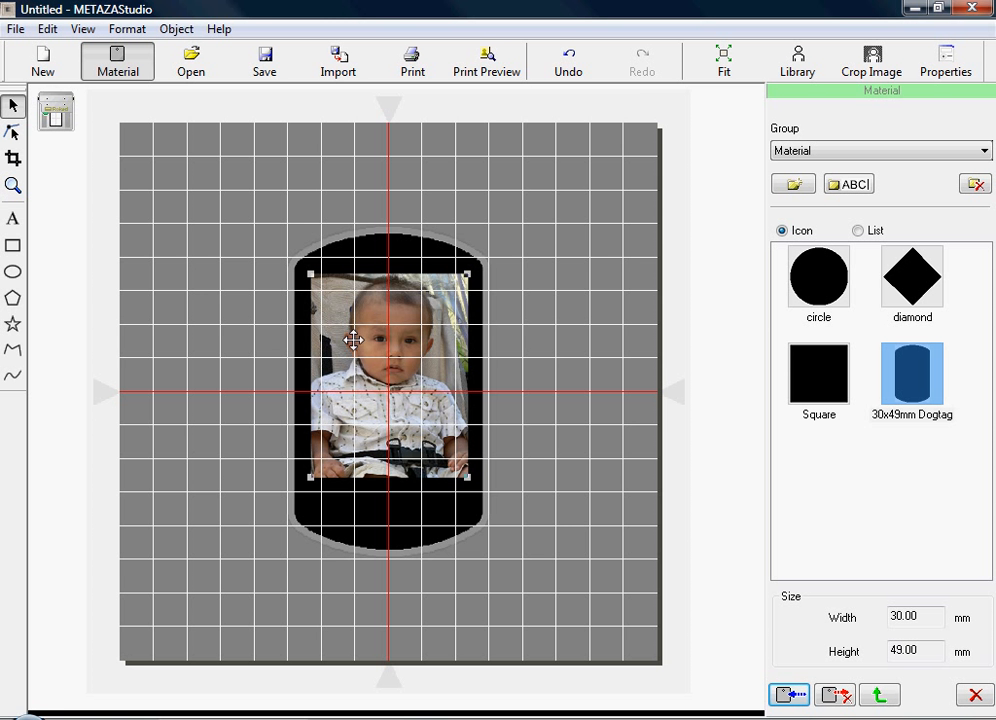
In Crop Image, trace a closed outline around the child's head and torso with a 20-pixel pen.
scroll(375, 326, "up", 3)
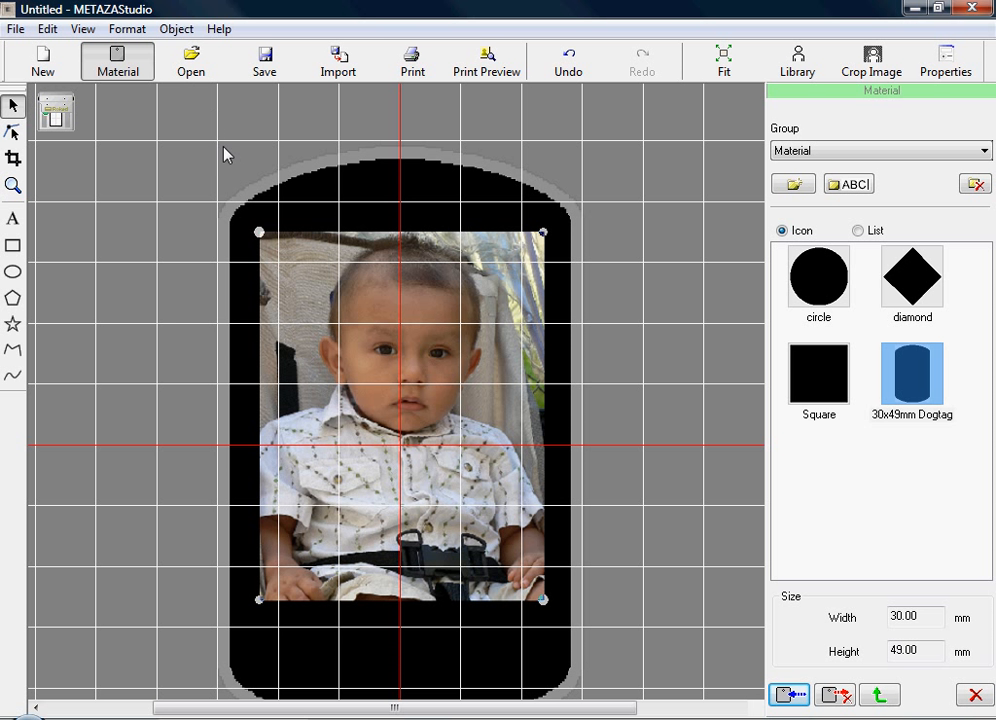
left_click(177, 29)
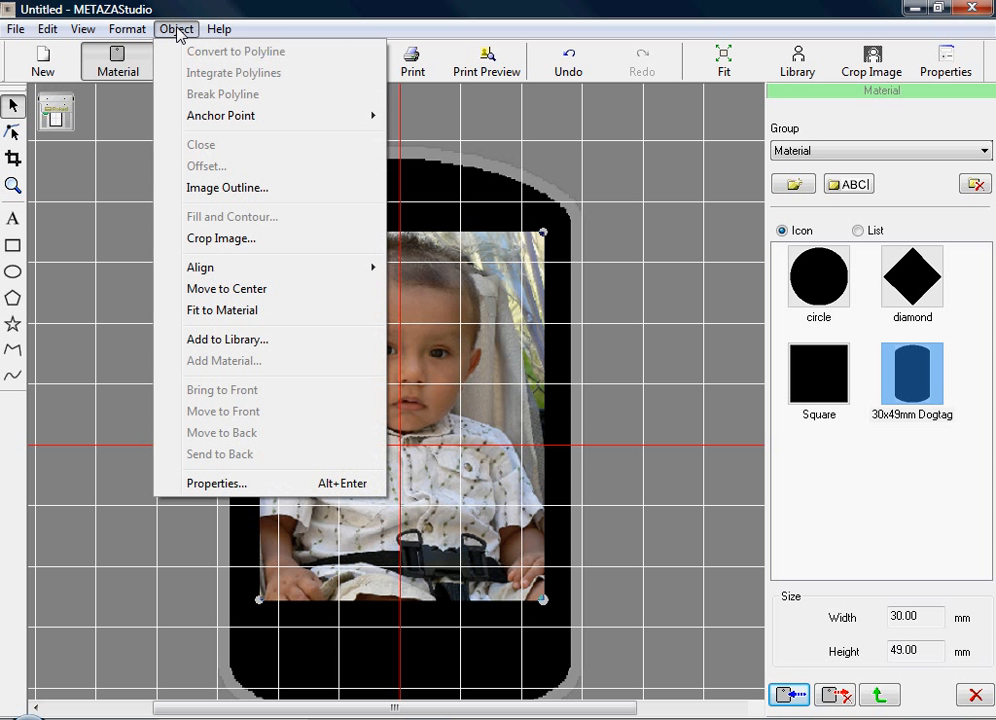
left_click(222, 239)
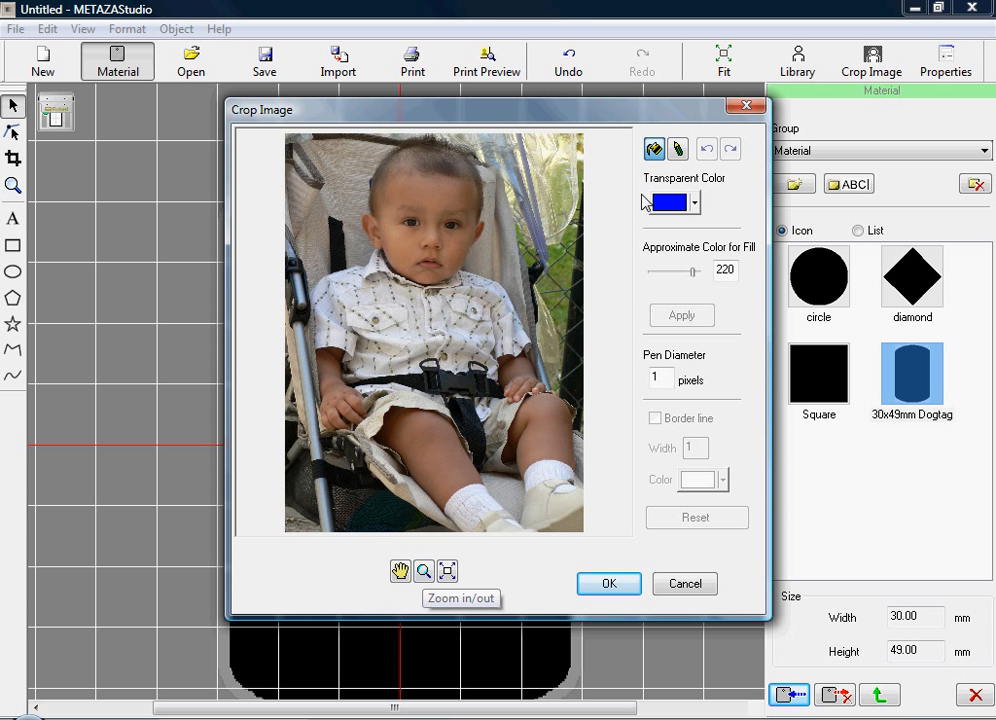
left_click(678, 149)
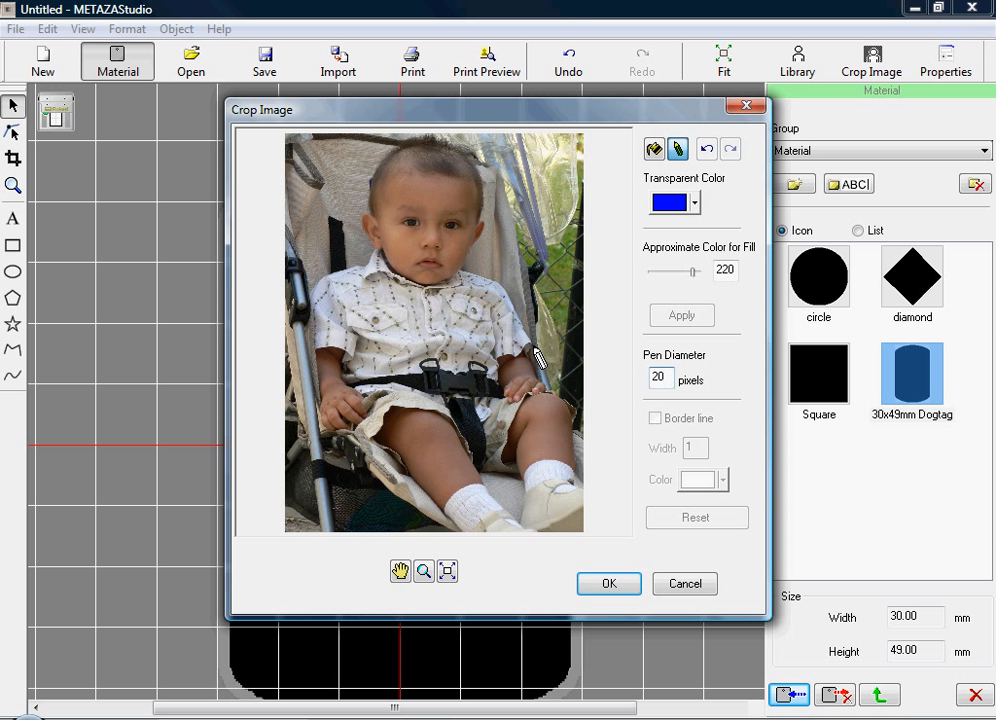
mouse_move(528, 340)
left_mouse_down()
mouse_move(492, 276)
mouse_move(464, 270)
mouse_move(486, 224)
mouse_move(478, 162)
mouse_move(458, 142)
mouse_move(416, 133)
mouse_move(375, 171)
mouse_move(370, 213)
left_mouse_up()
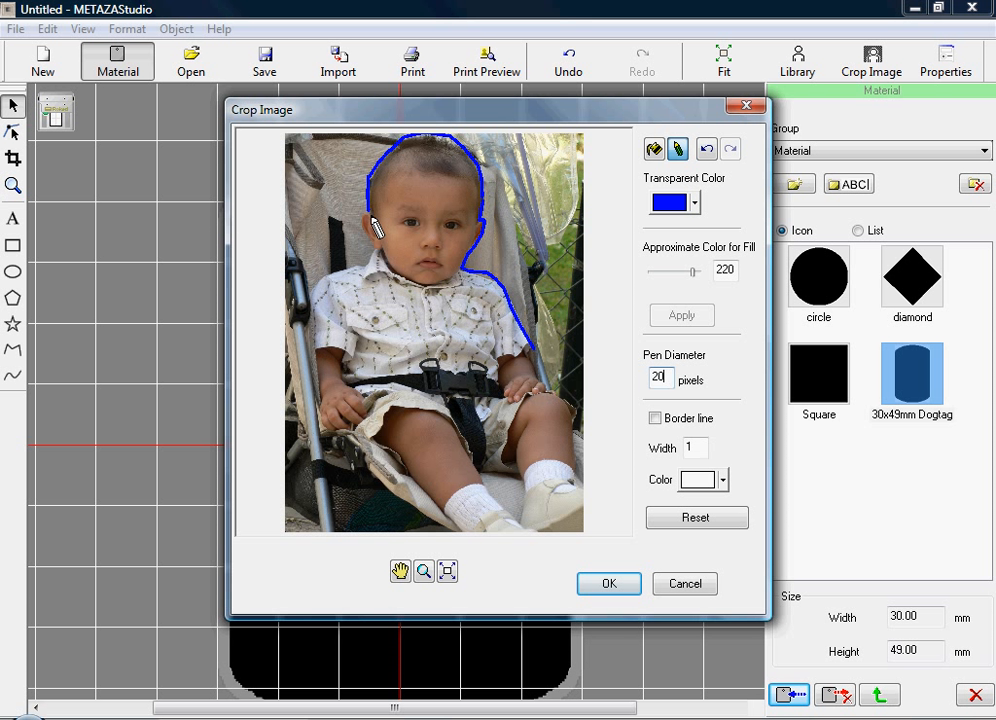
left_click_drag(361, 218, 362, 225)
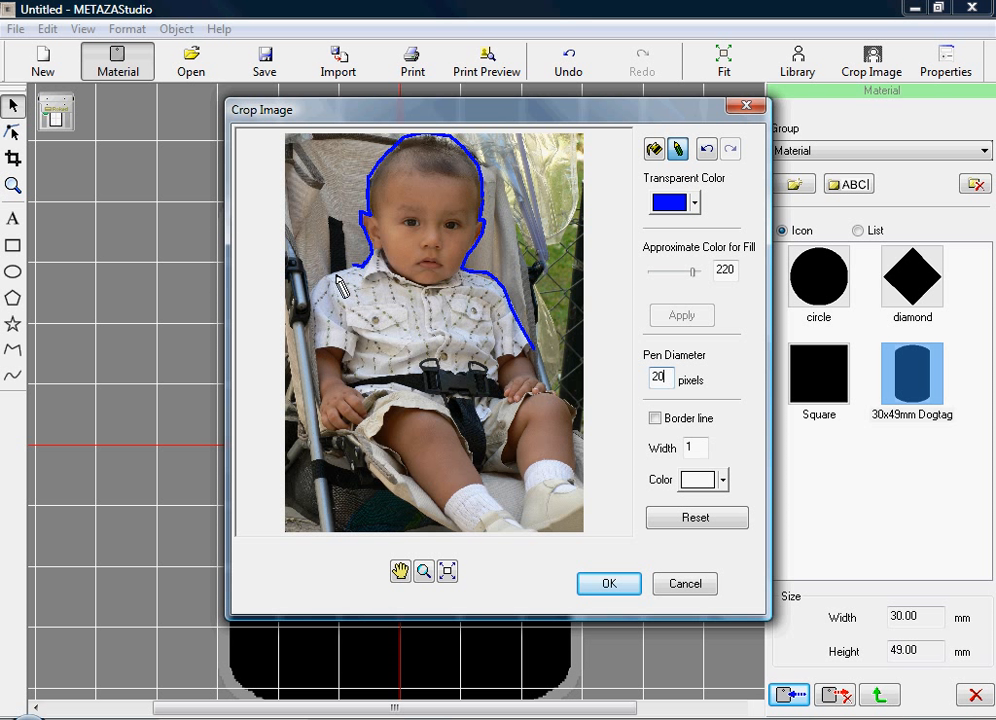
mouse_move(336, 276)
left_mouse_down()
mouse_move(314, 287)
mouse_move(318, 365)
left_mouse_up()
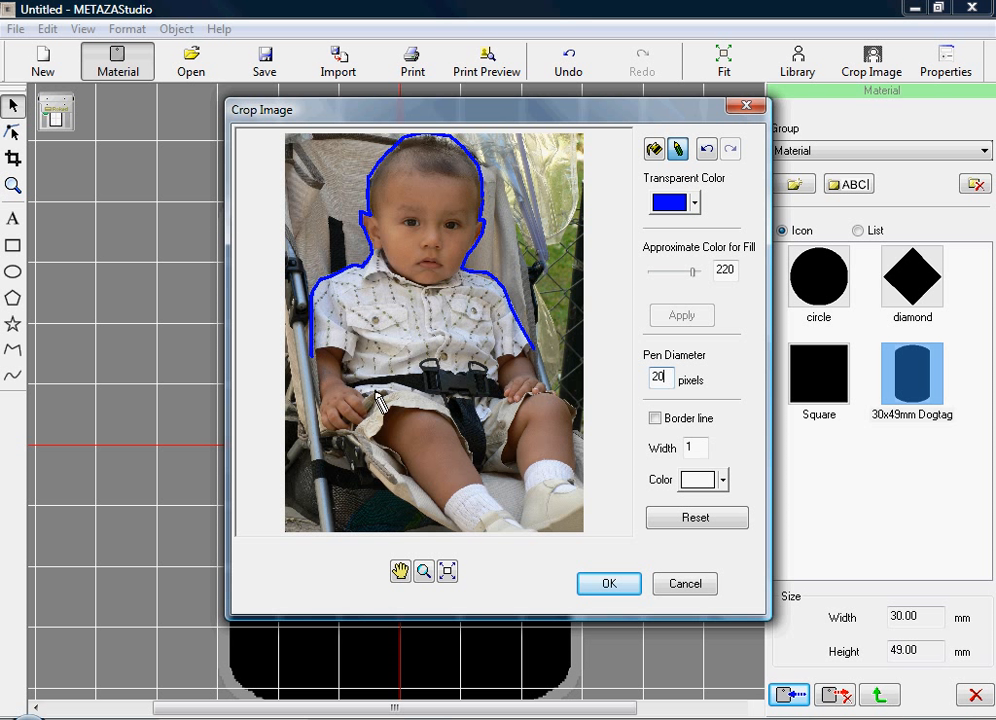
left_click_drag(465, 403, 540, 372)
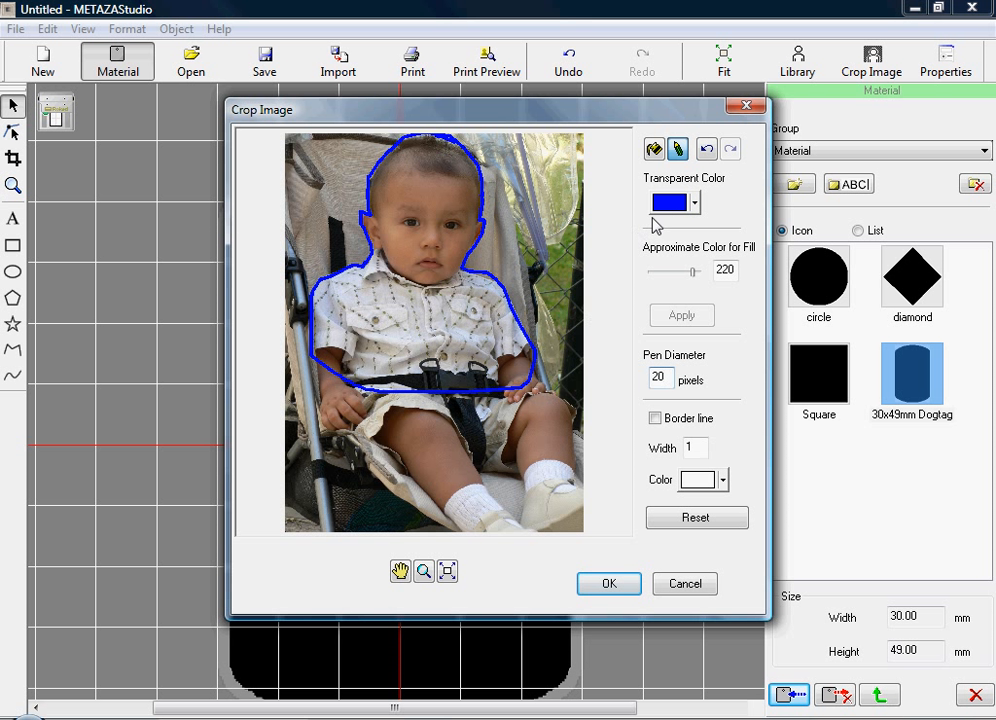
Set the approximate fill color to 245 and fill everything outside the traced outline with the blue transparent color.
left_click(655, 150)
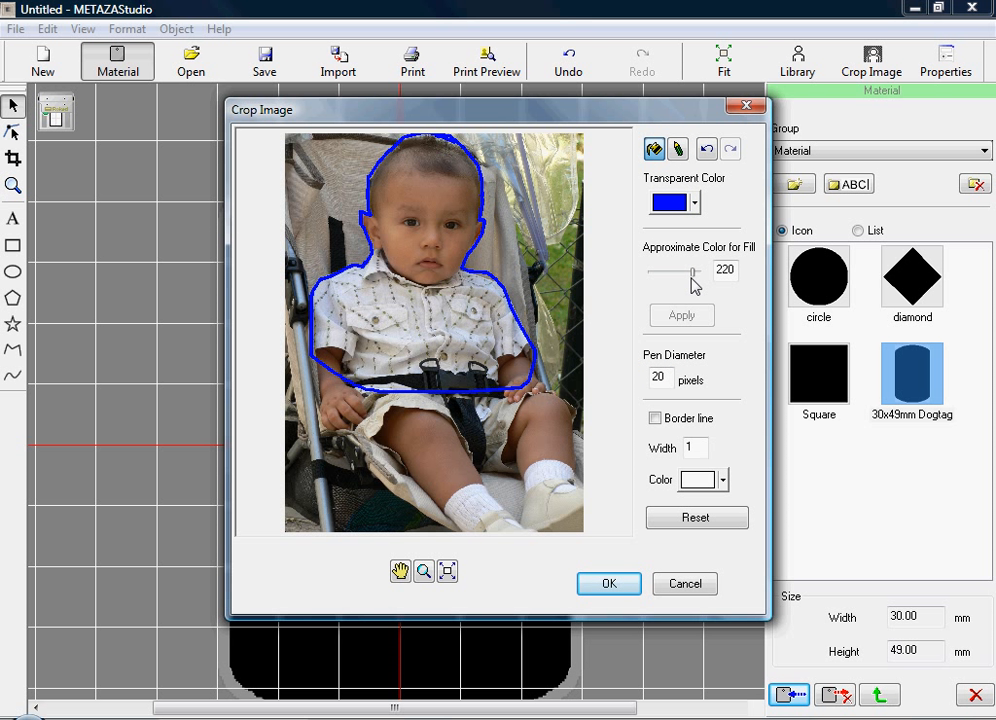
left_click_drag(693, 270, 698, 271)
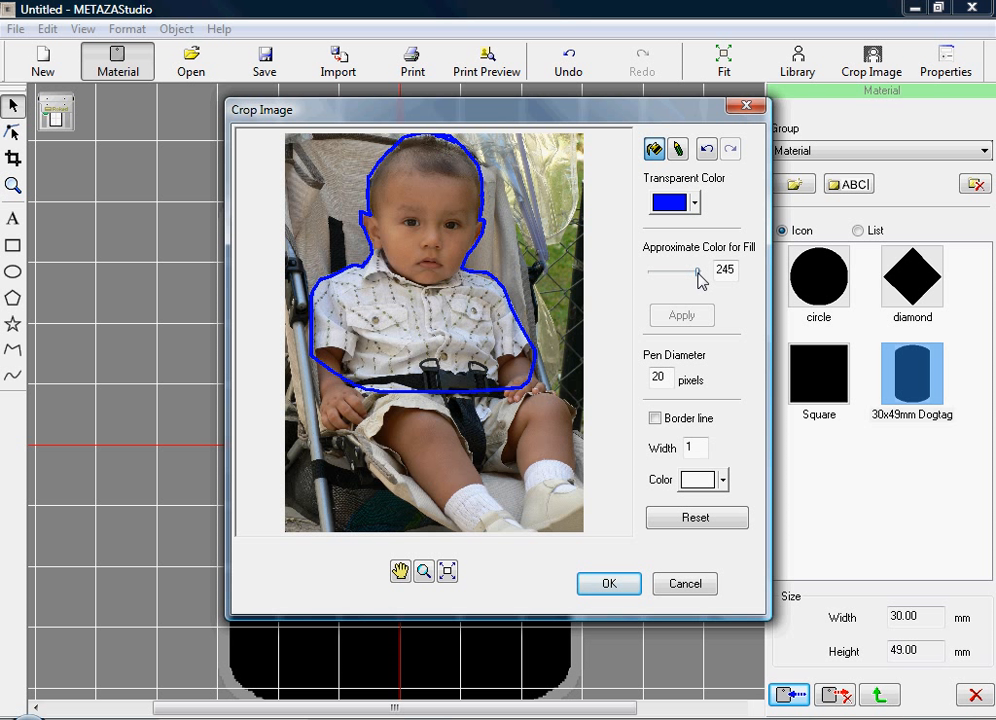
left_click(549, 237)
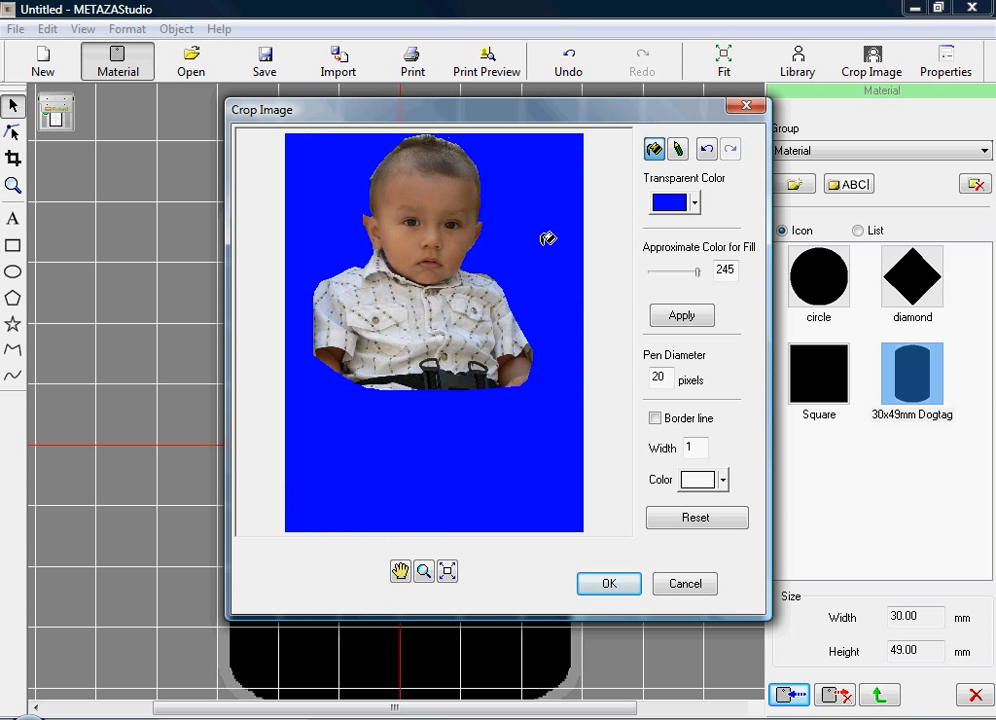
Add a white border line of width 10 around the cutout and apply the image crop.
left_click(655, 419)
left_click_drag(700, 447, 668, 455)
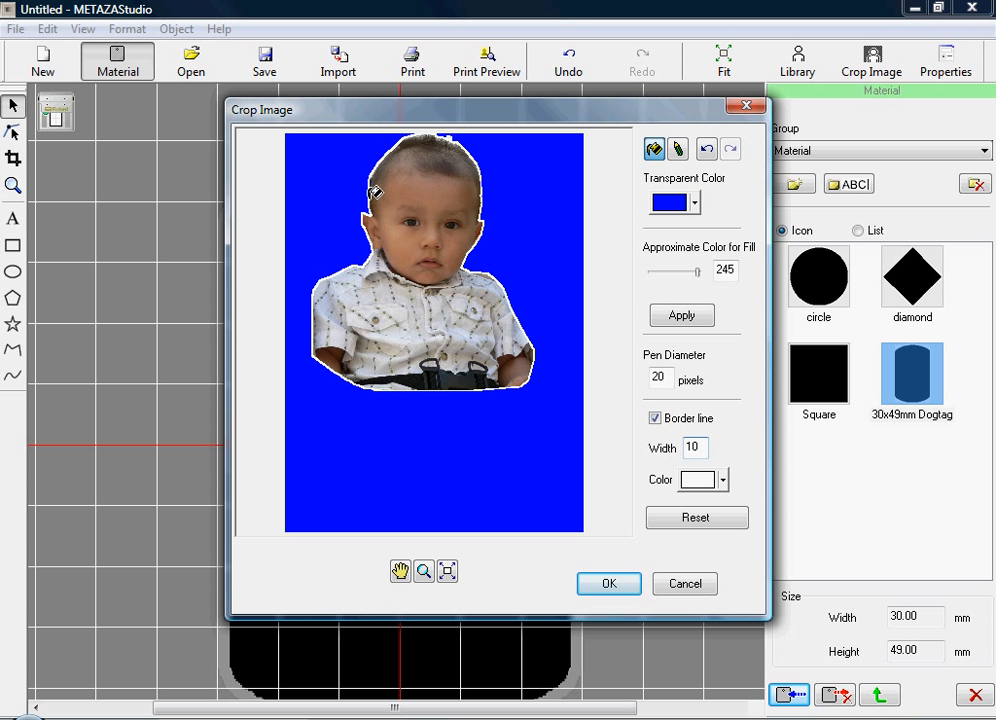
left_click(609, 586)
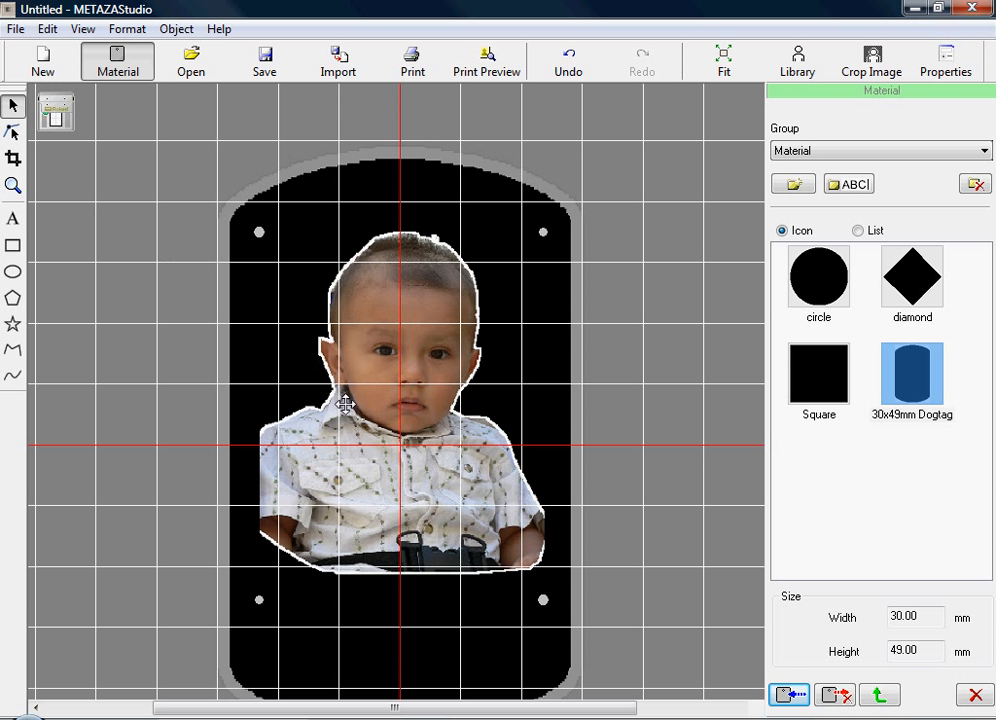
Crop the cutout's lower edge up to mid-chest and trim both sides in to the shoulders, leaving the image selected.
left_click(13, 160)
left_click(380, 395)
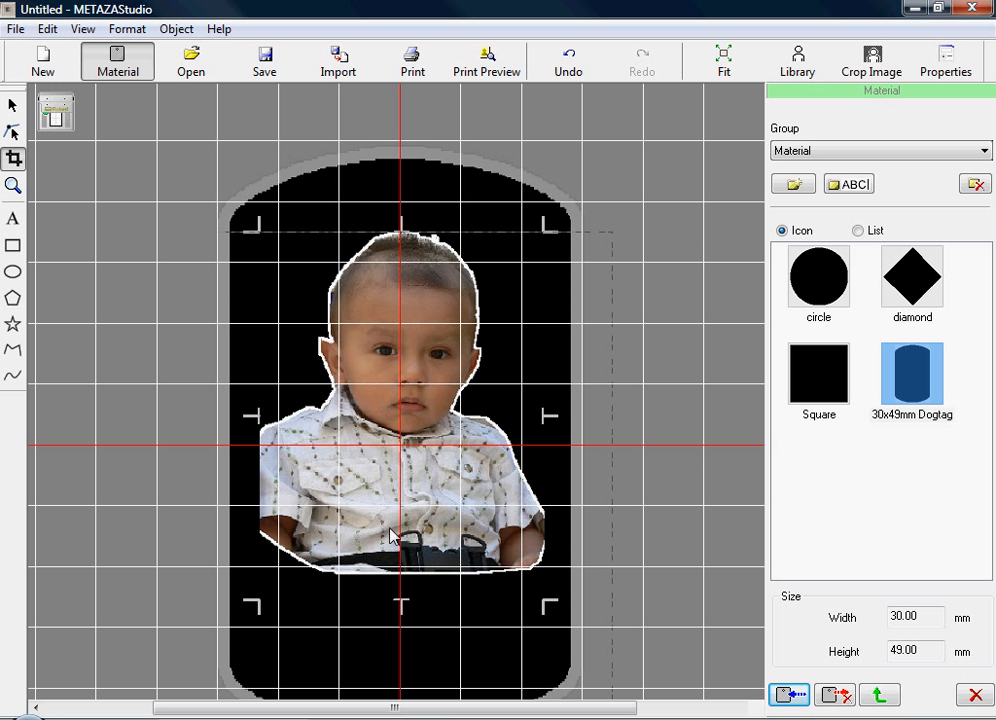
left_click_drag(401, 603, 395, 522)
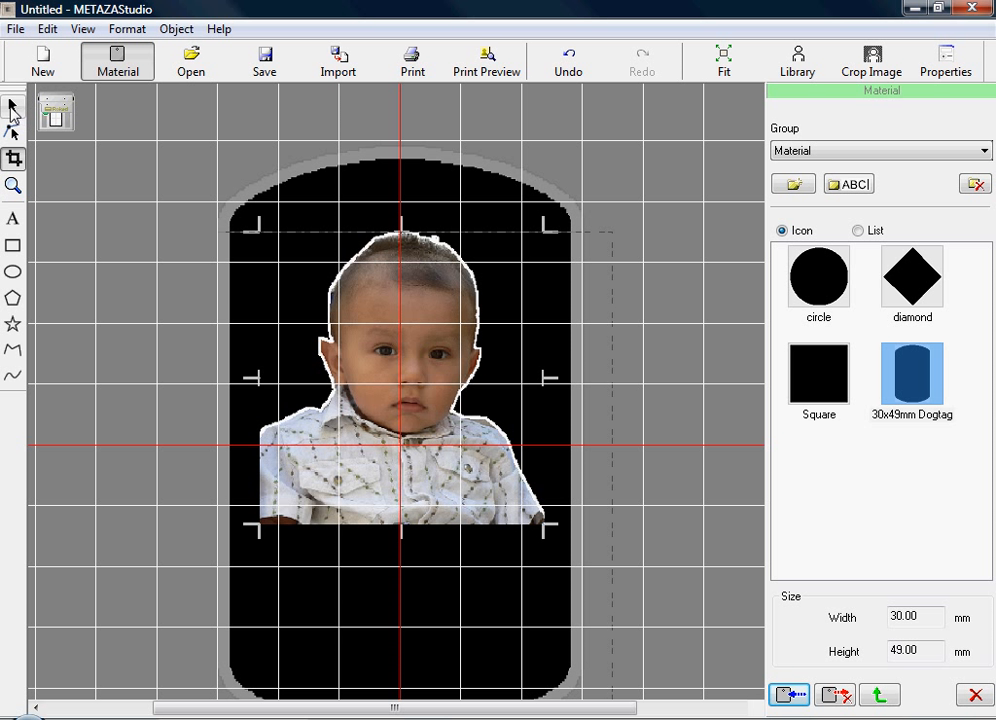
left_click_drag(258, 379, 290, 379)
left_click_drag(546, 378, 514, 378)
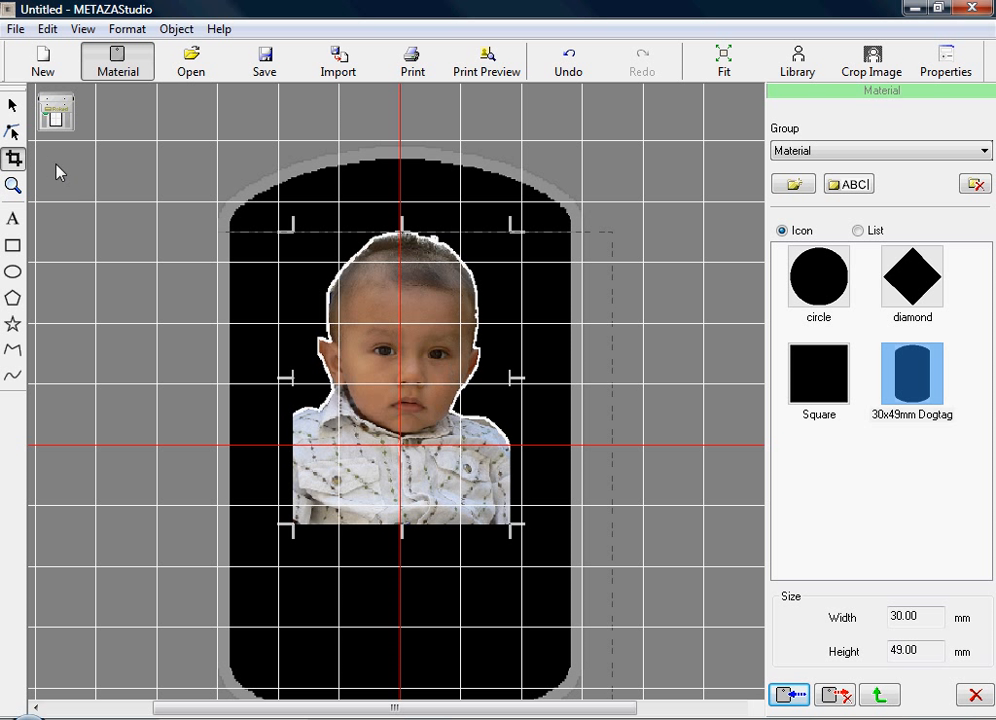
left_click(12, 105)
left_click(374, 376)
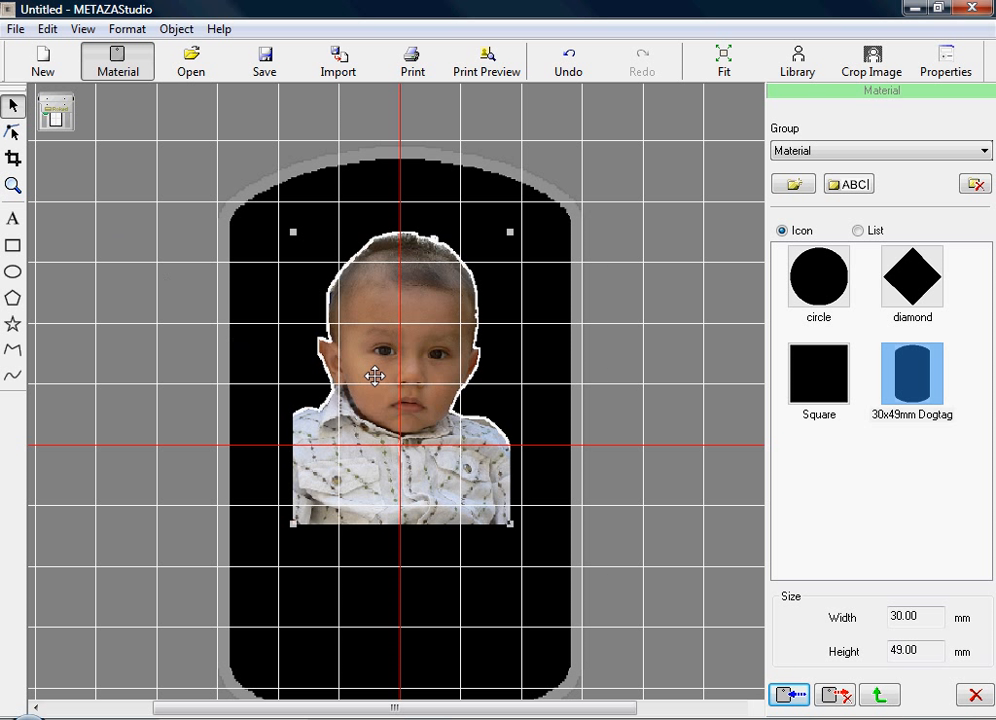
Enlarge the child's photo cutout, centre it horizontally on the dogtag with room beneath it, and deselect it.
left_click_drag(280, 536, 246, 588)
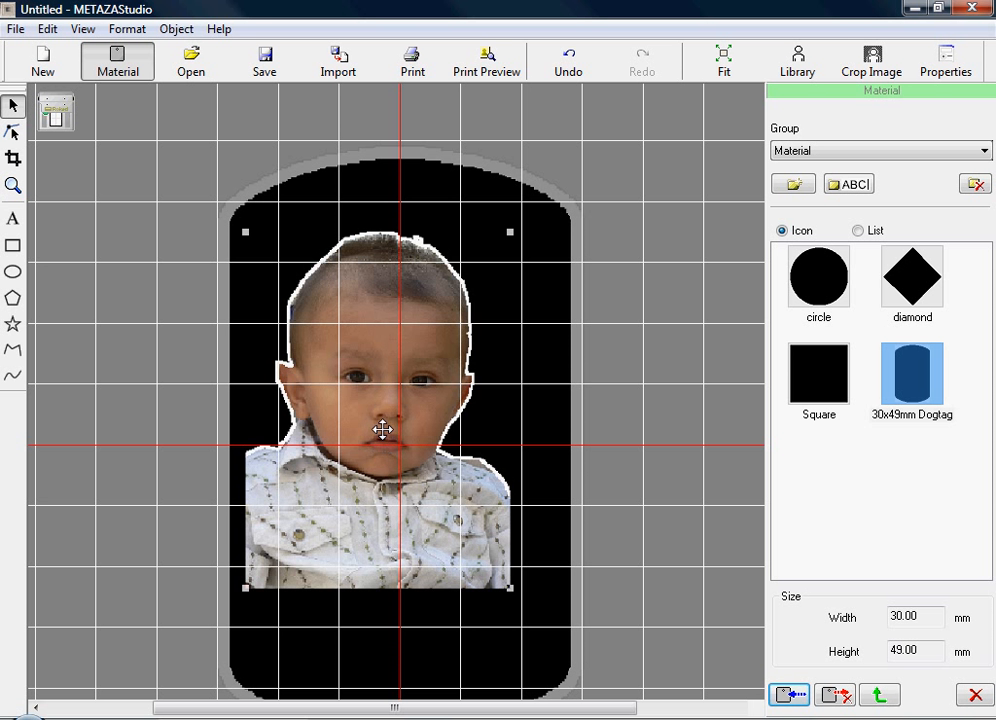
left_click_drag(384, 430, 407, 442)
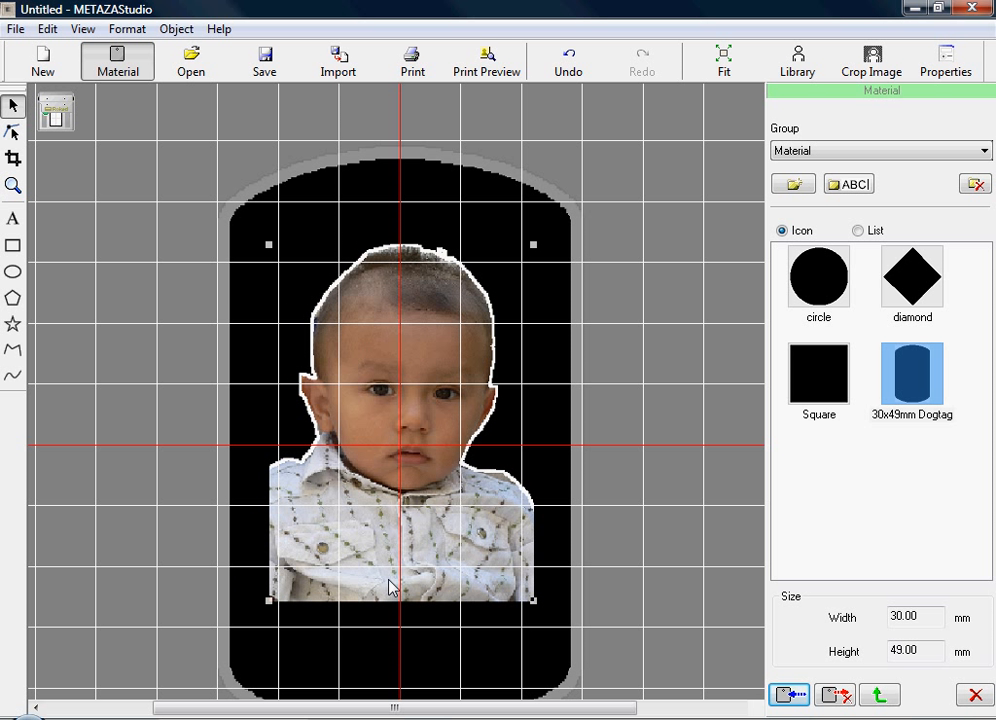
scroll(667, 676, "down", 1)
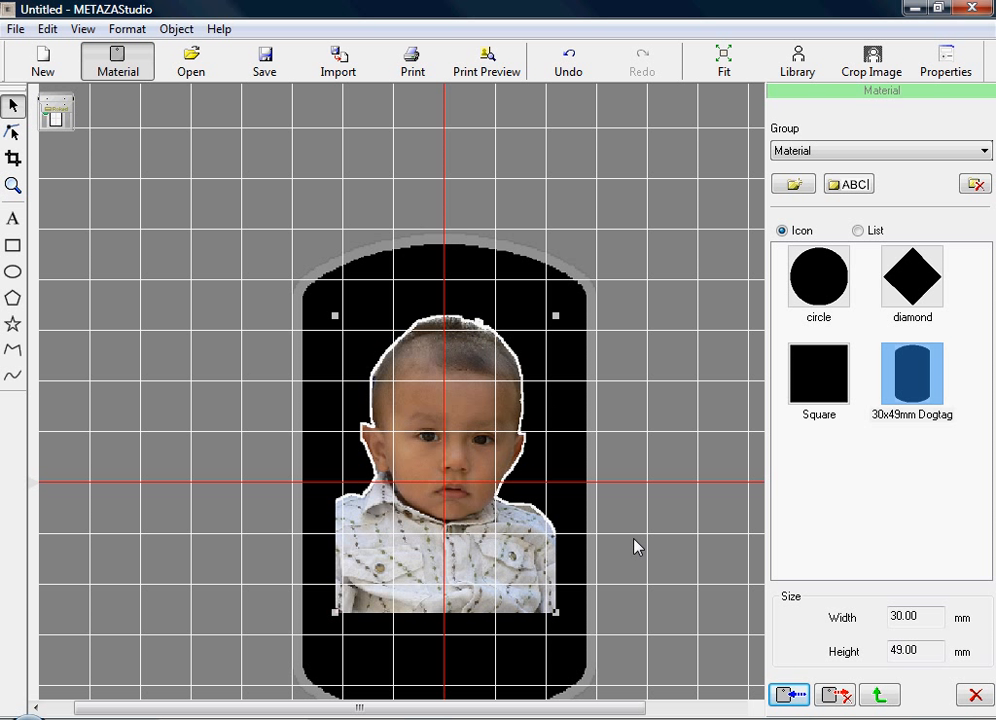
scroll(637, 545, "down", 1)
left_click(83, 29)
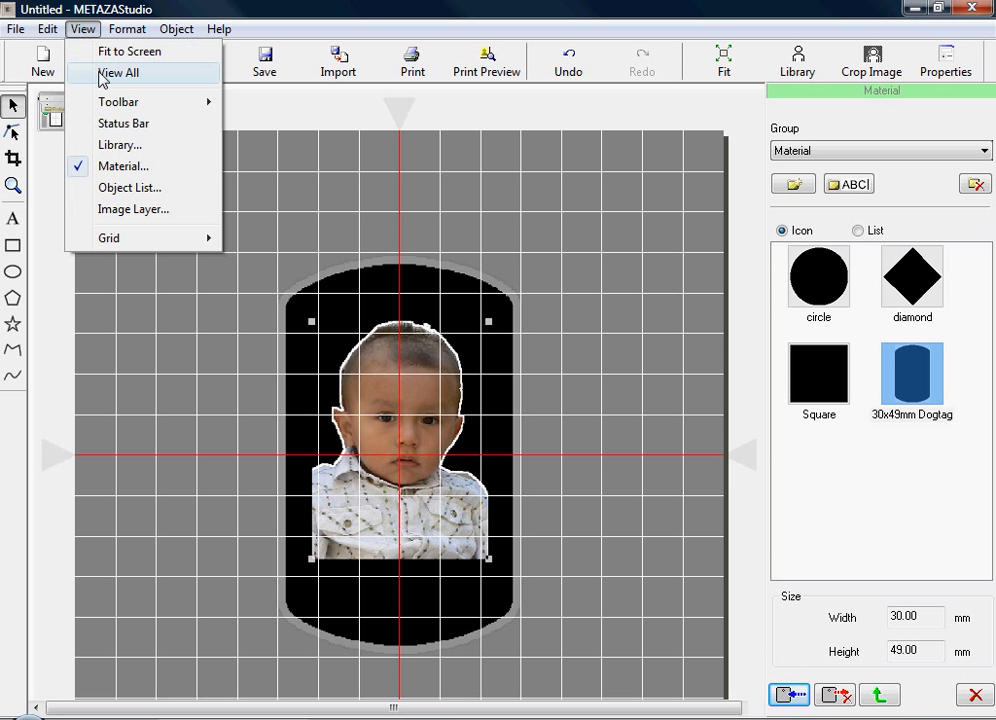
left_click(100, 74)
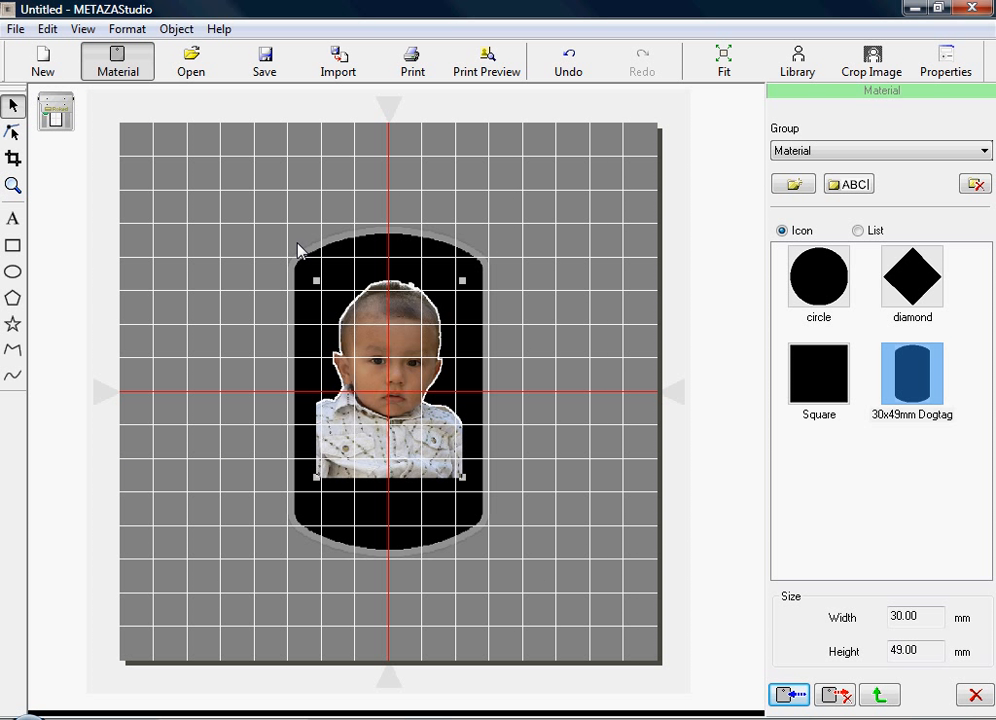
left_click(253, 315)
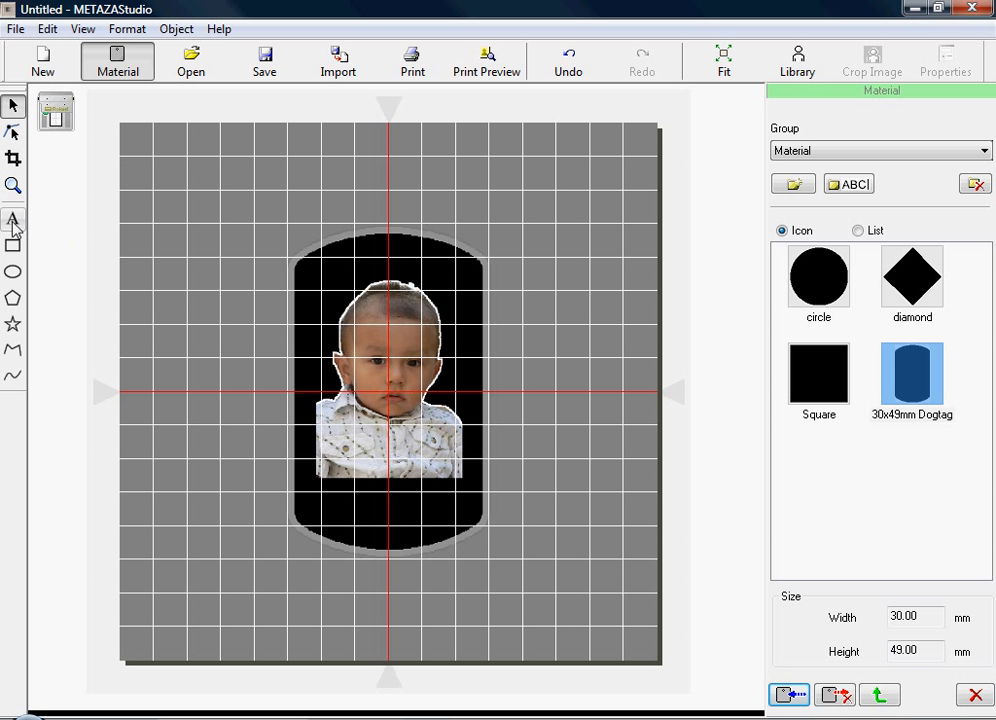
Add a text line with the child's first name and 2008 on the dogtag below the photo.
left_click(12, 222)
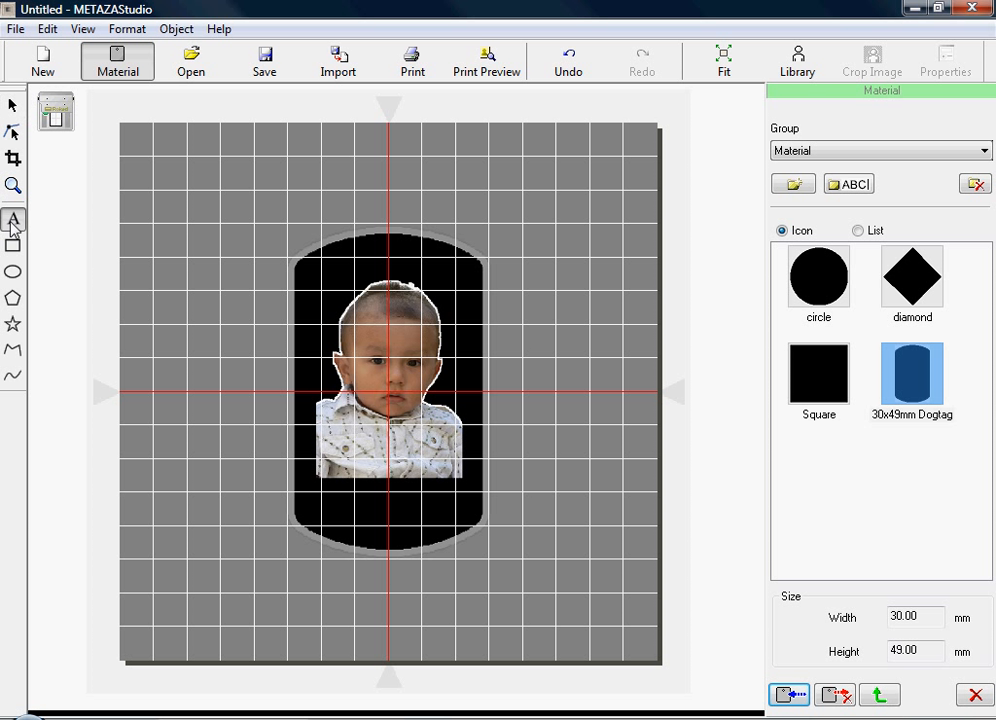
left_click(333, 512)
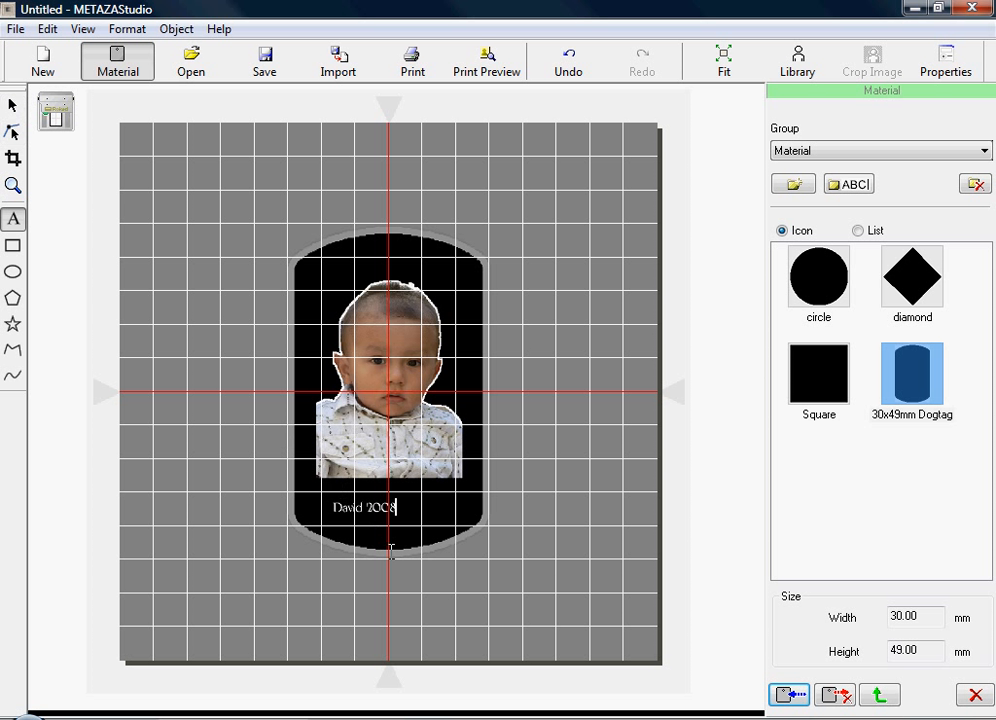
scroll(346, 539, "up", 2)
scroll(445, 499, "up", 1)
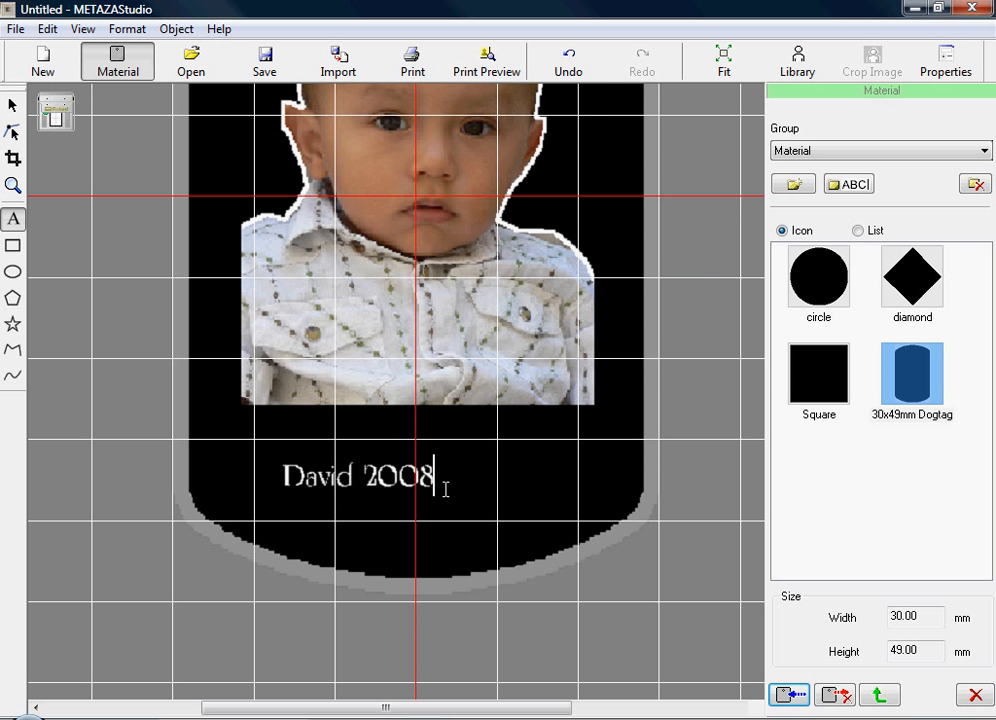
scroll(437, 482, "up", 1)
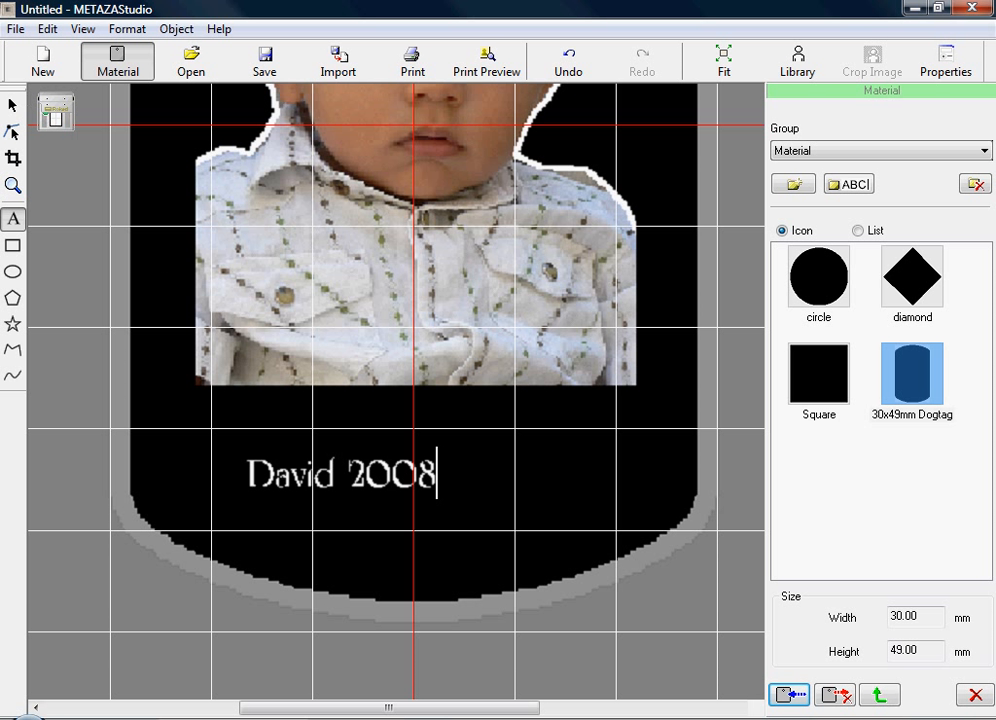
Move the text line under the photo's lower edge and stretch it to the photo's width, about 21 mm wide and 5 mm high.
left_click(12, 104)
left_click(328, 481)
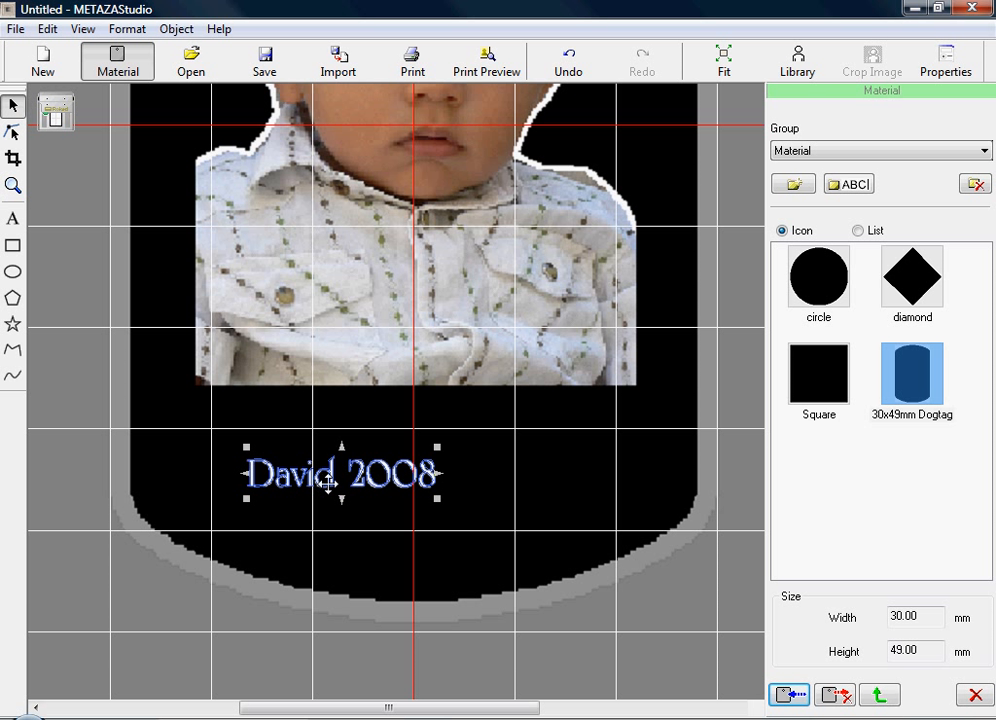
left_click_drag(328, 481, 280, 424)
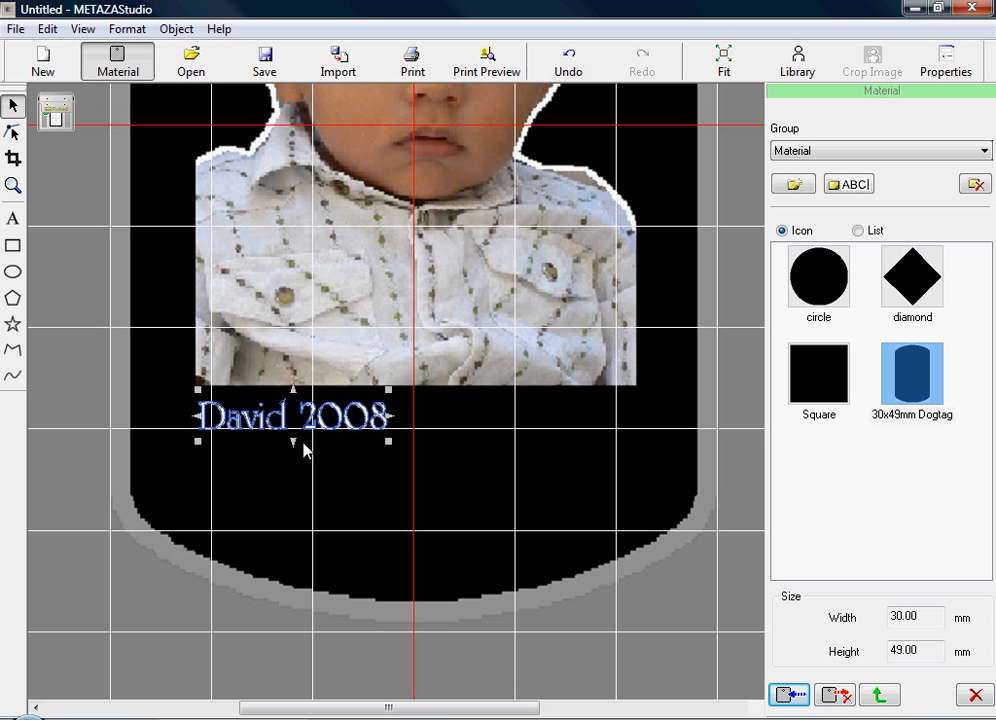
left_click_drag(397, 445, 630, 567)
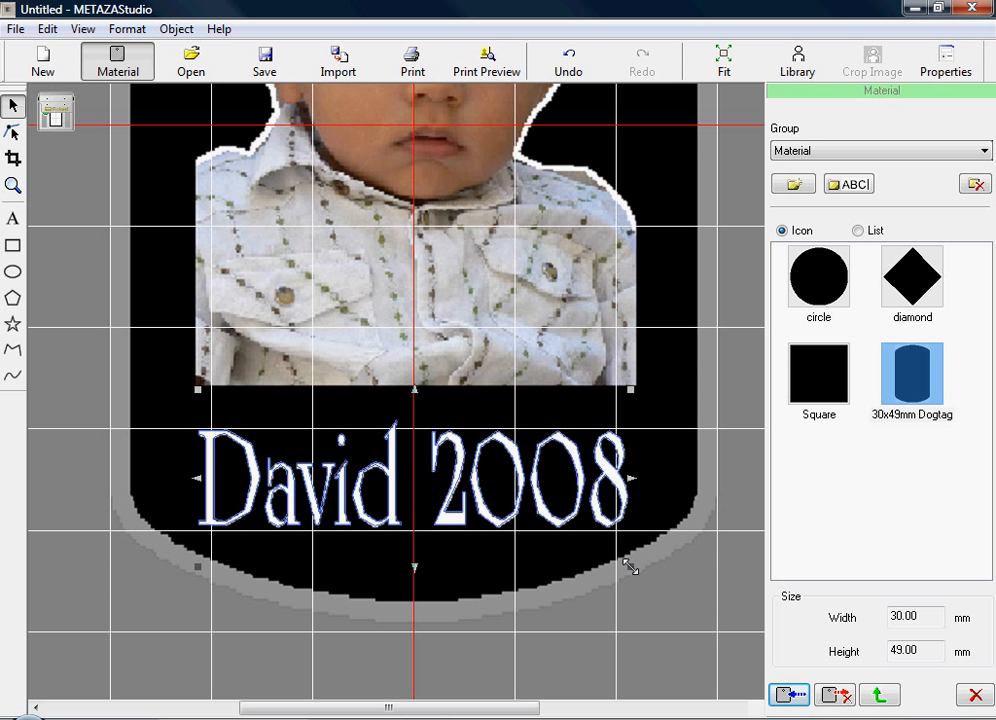
left_click_drag(418, 567, 418, 563)
Increase the name text's boldness by one notch in its format properties.
right_click(389, 489)
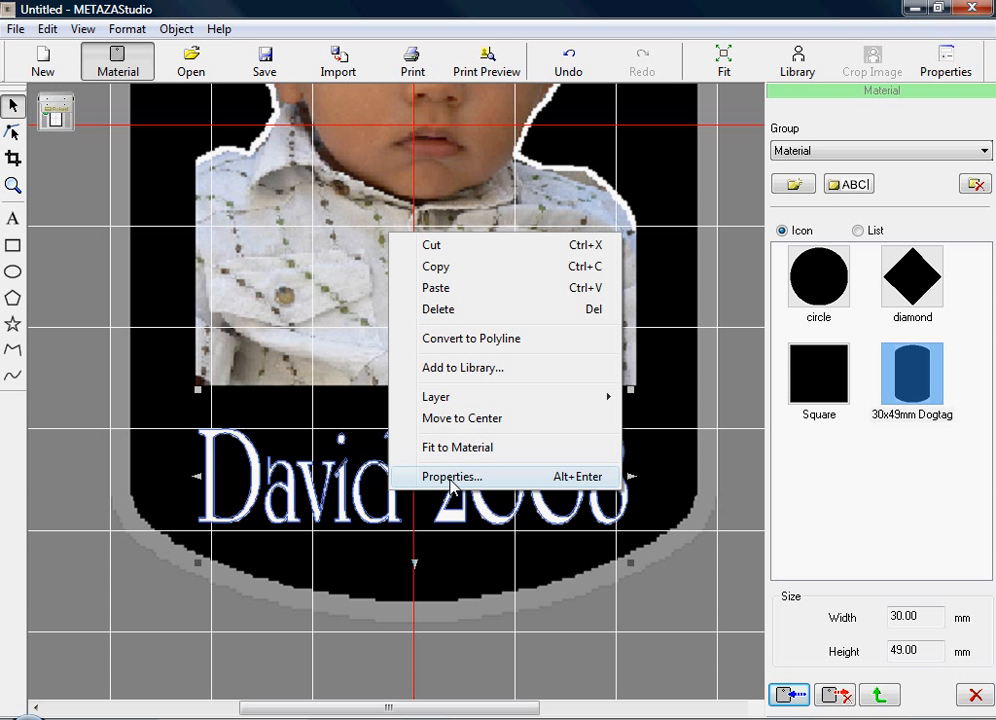
left_click(452, 480)
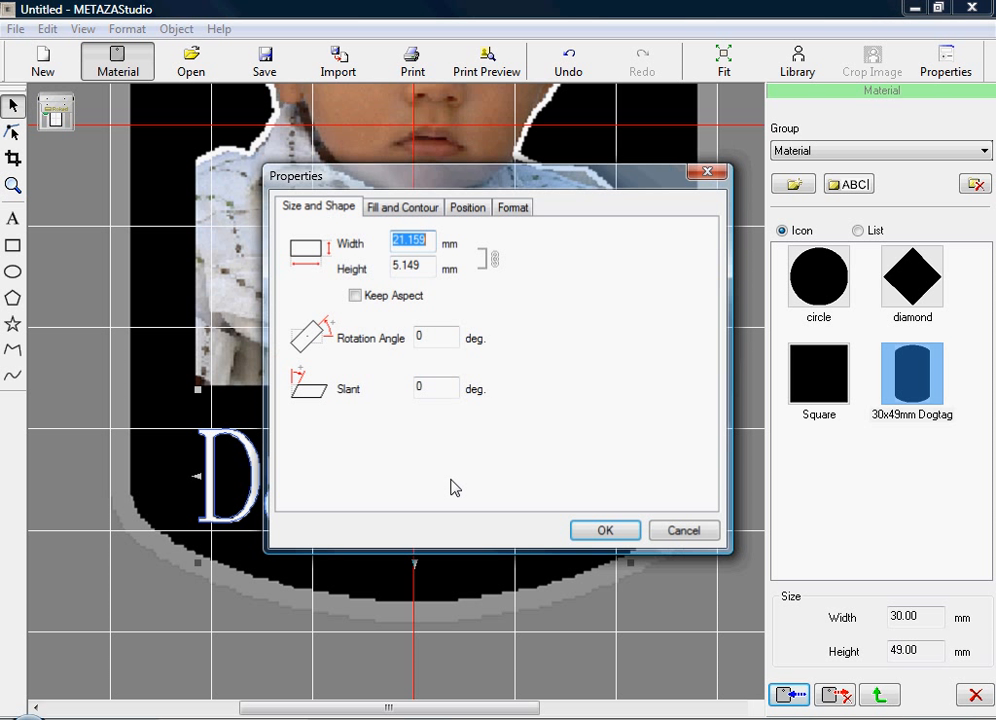
left_click(513, 212)
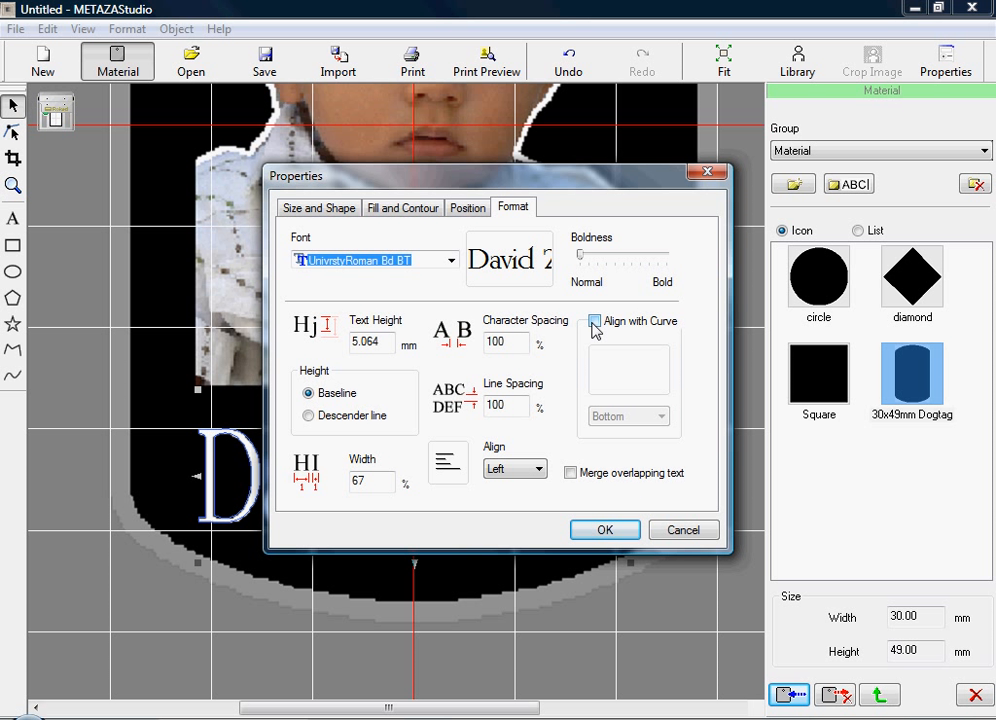
left_click_drag(582, 259, 591, 259)
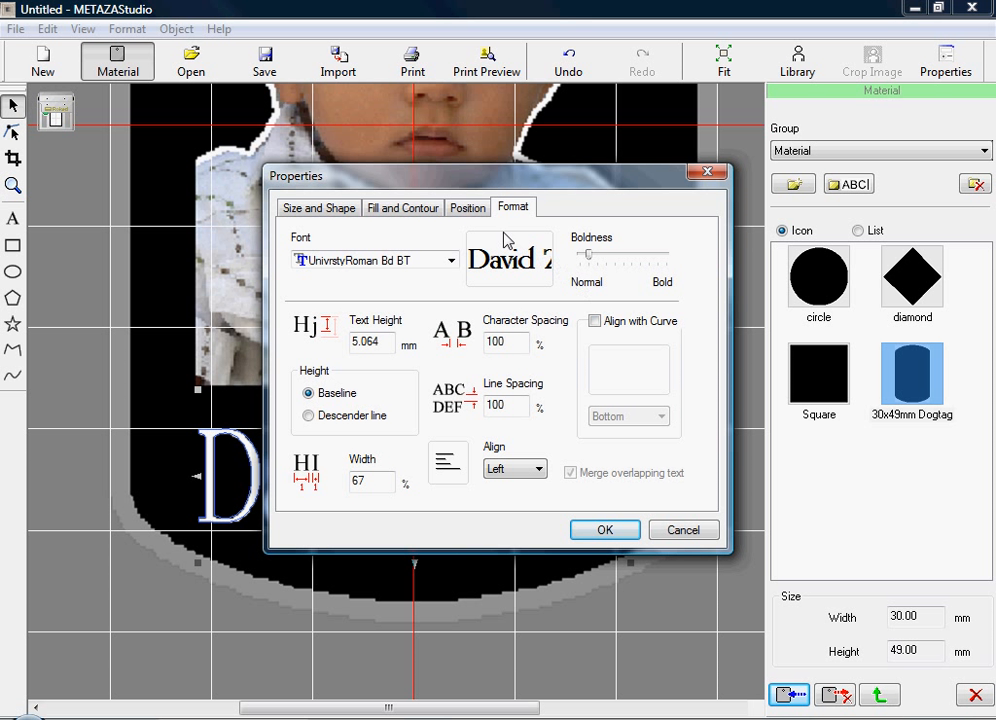
left_click(607, 530)
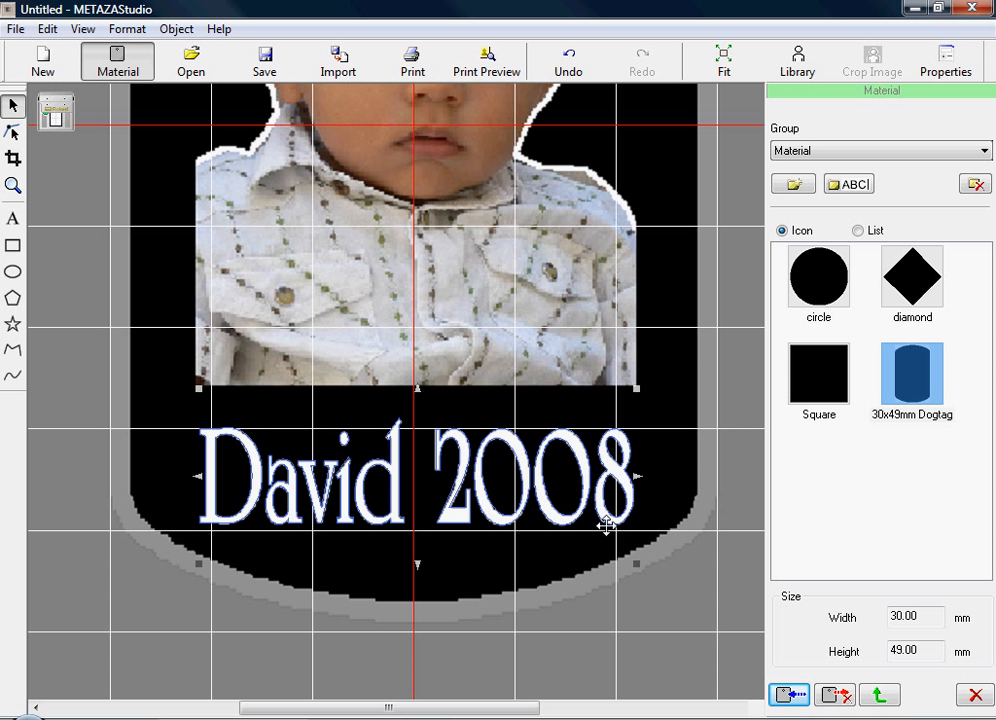
Review the fill and contour properties of the name text.
right_click(456, 517)
left_click(518, 503)
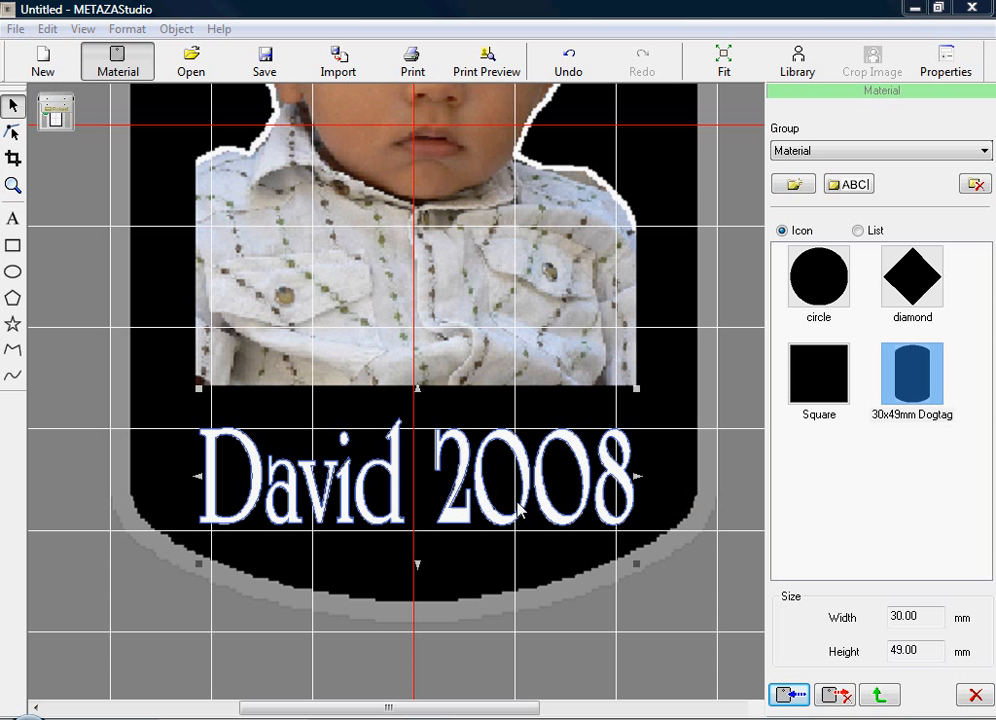
left_click(400, 208)
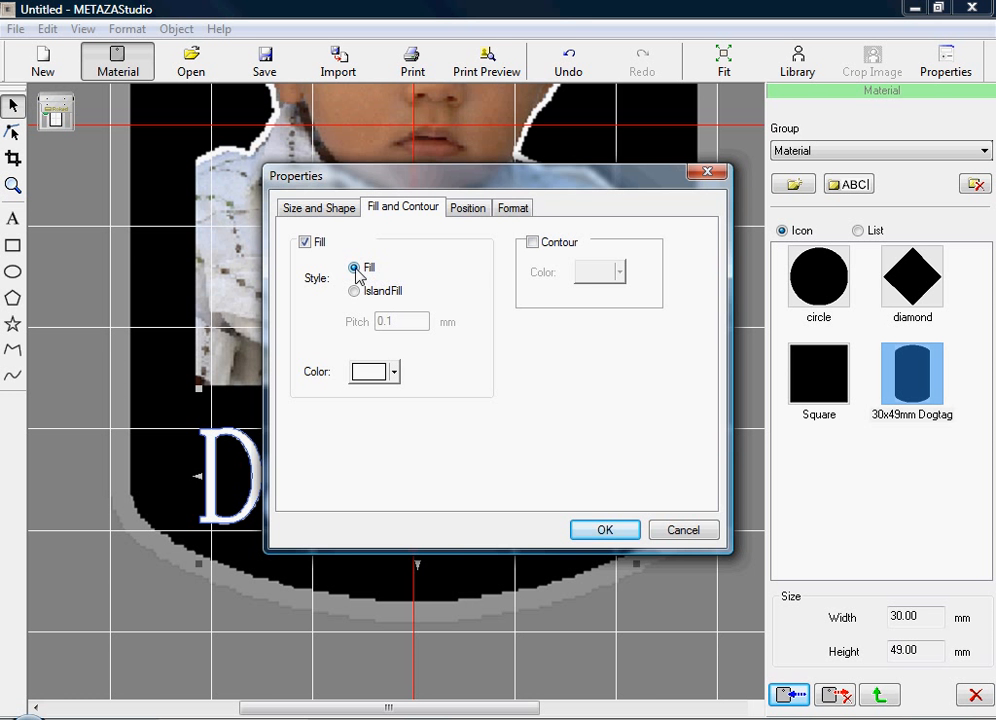
left_click(582, 532)
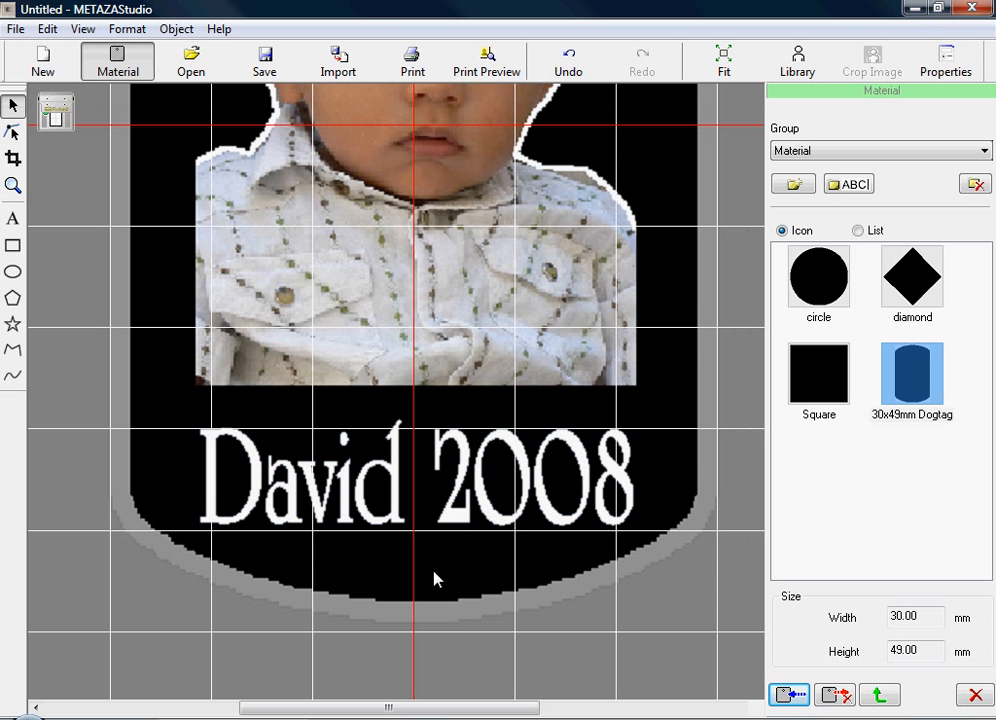
Turn off the name text's fill, turn on its contour, and deselect it to view the outlines up close.
scroll(464, 521, "up", 1)
scroll(449, 514, "up", 1)
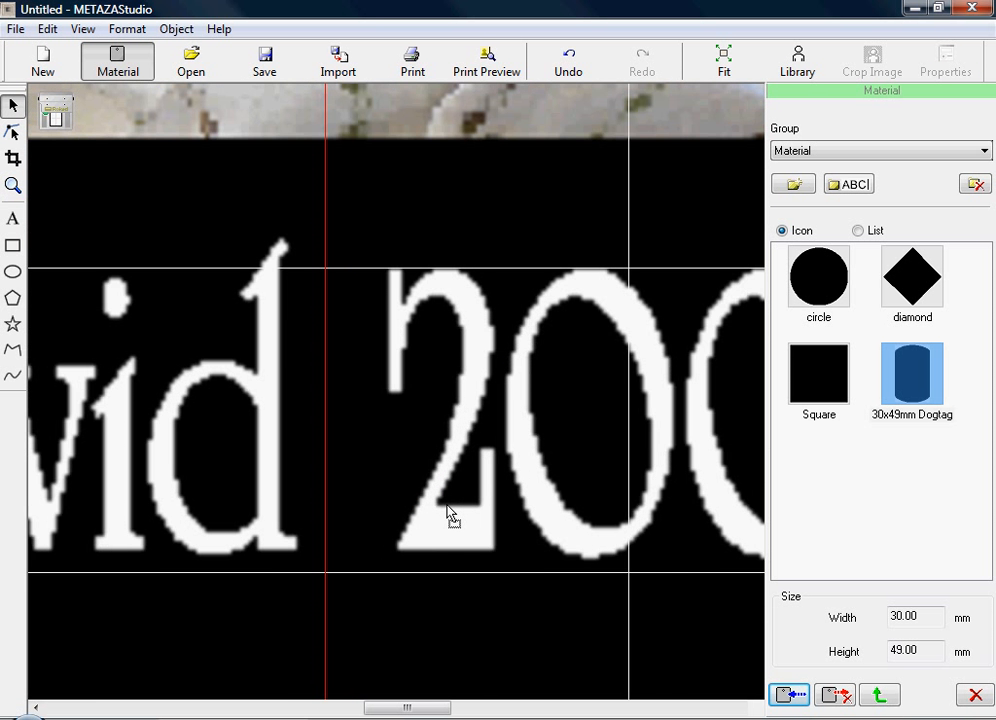
scroll(449, 514, "up", 1)
left_click(440, 545)
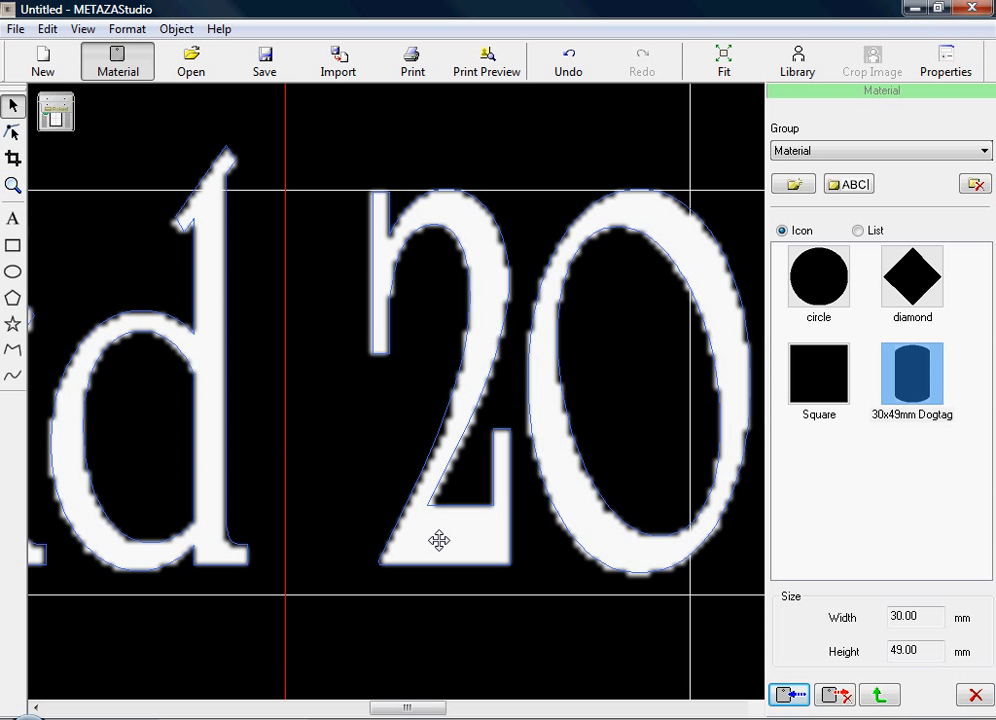
right_click(440, 541)
left_click(514, 529)
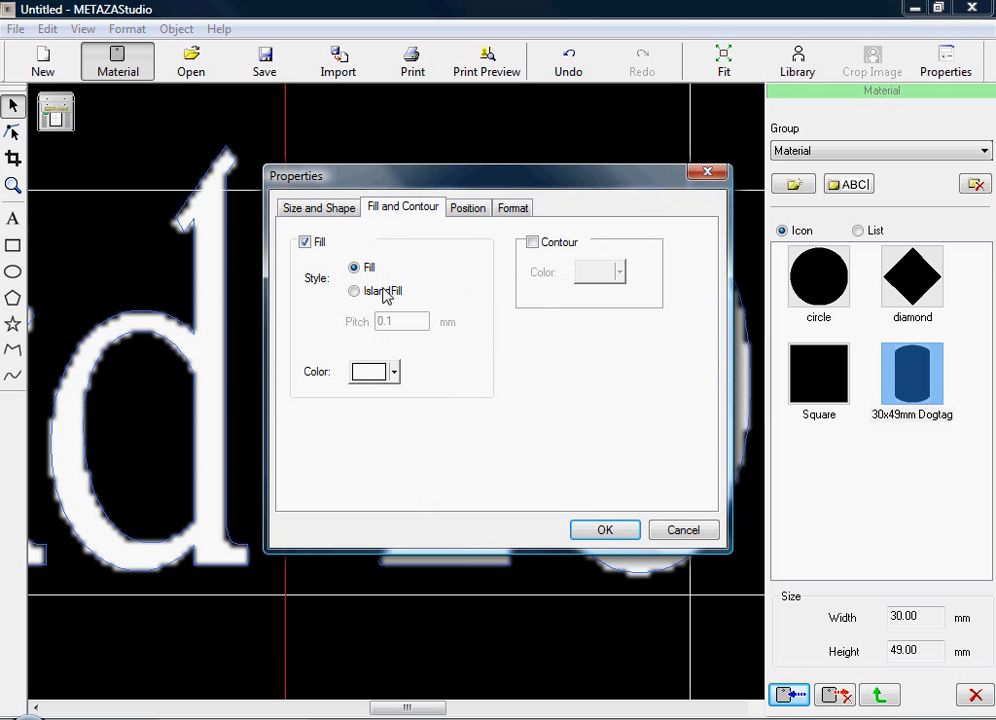
left_click(304, 243)
left_click(304, 243)
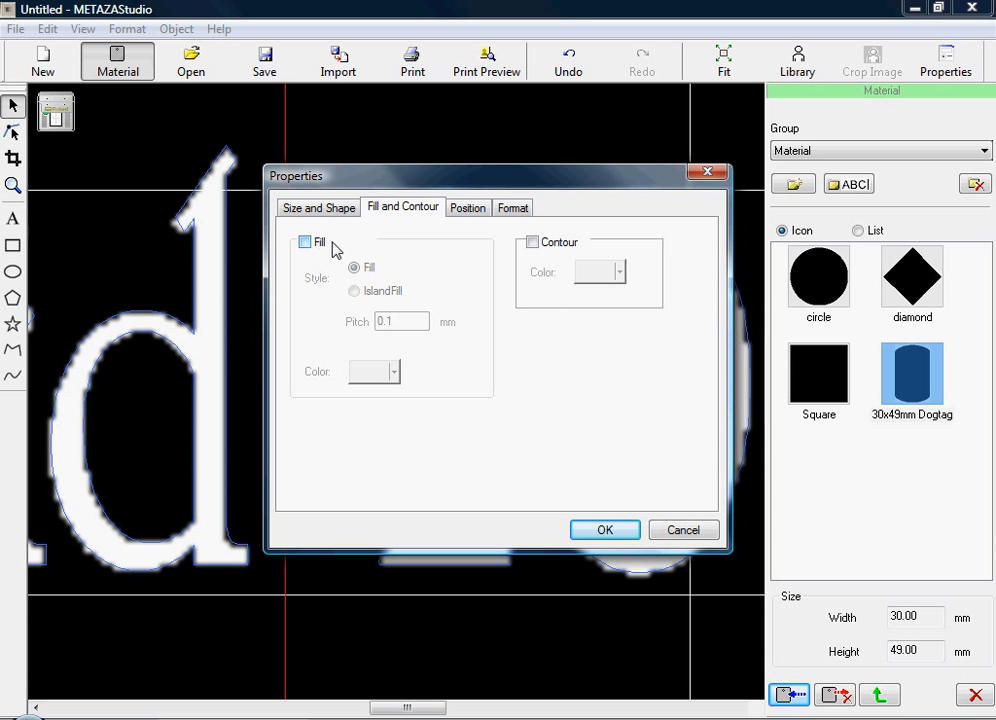
left_click(532, 243)
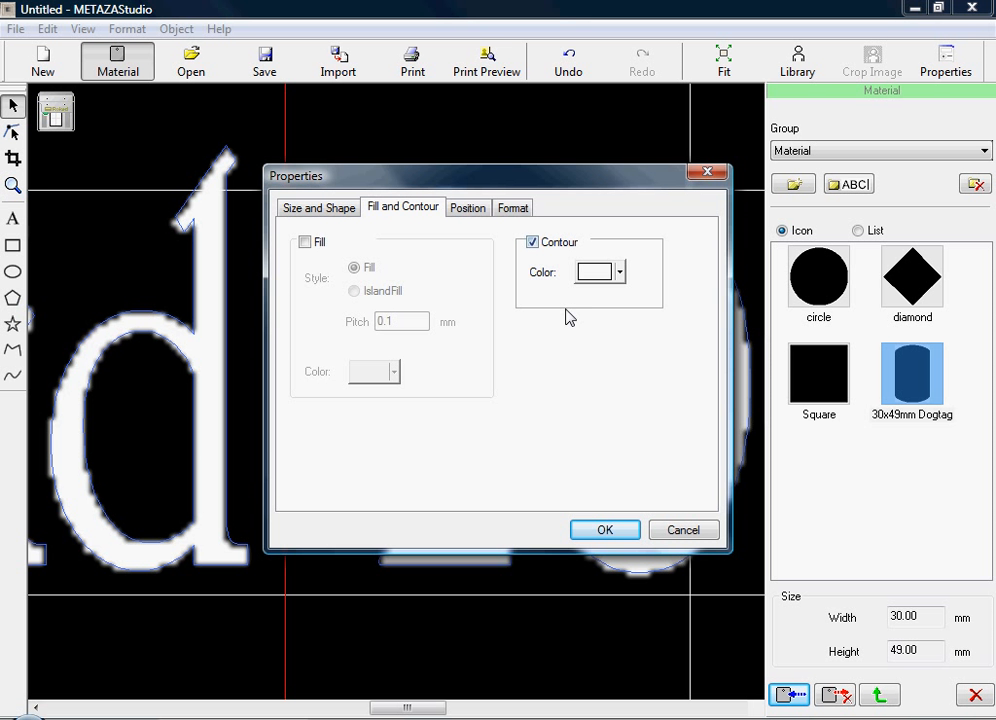
left_click(605, 530)
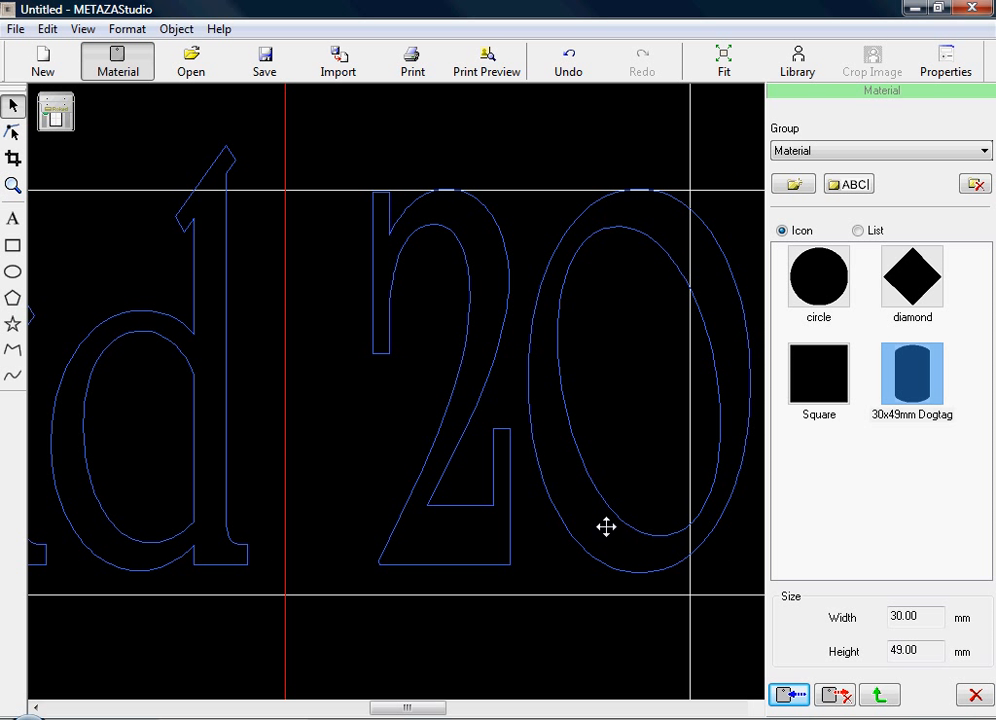
left_click(539, 617)
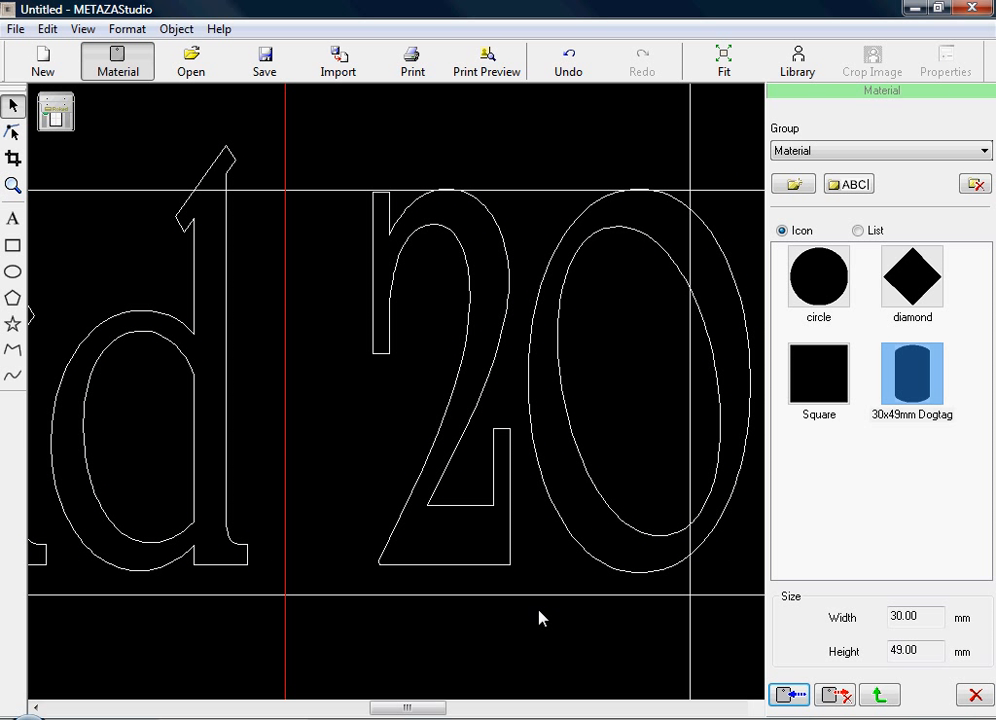
Turn the name text's fill back on with the Fill style, keeping the contour enabled.
left_click(456, 508)
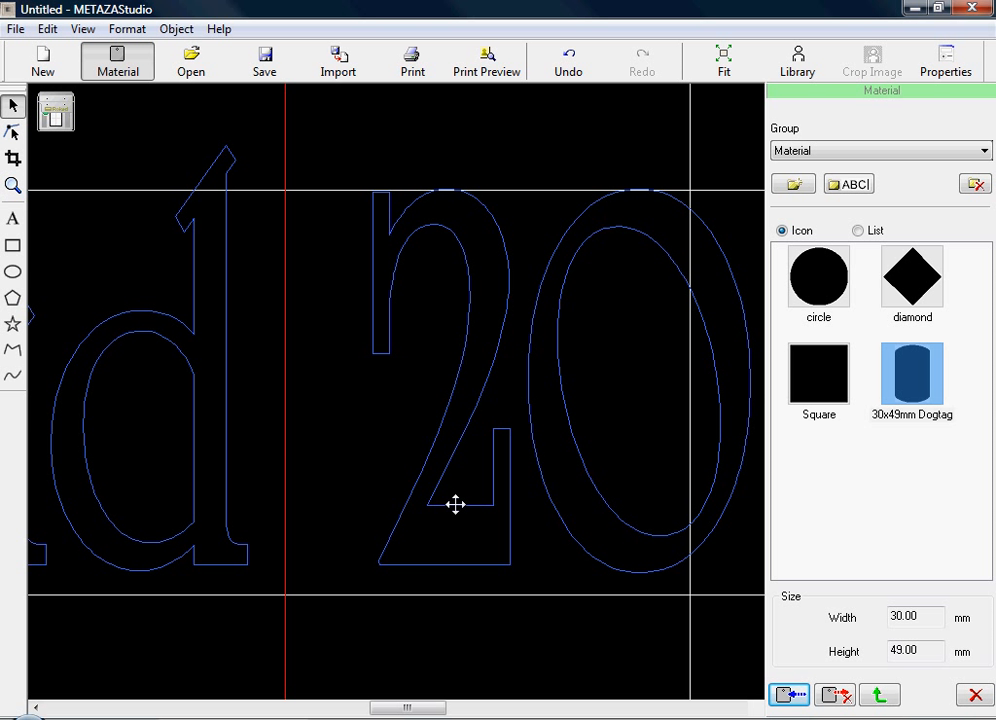
right_click(455, 505)
left_click(516, 490)
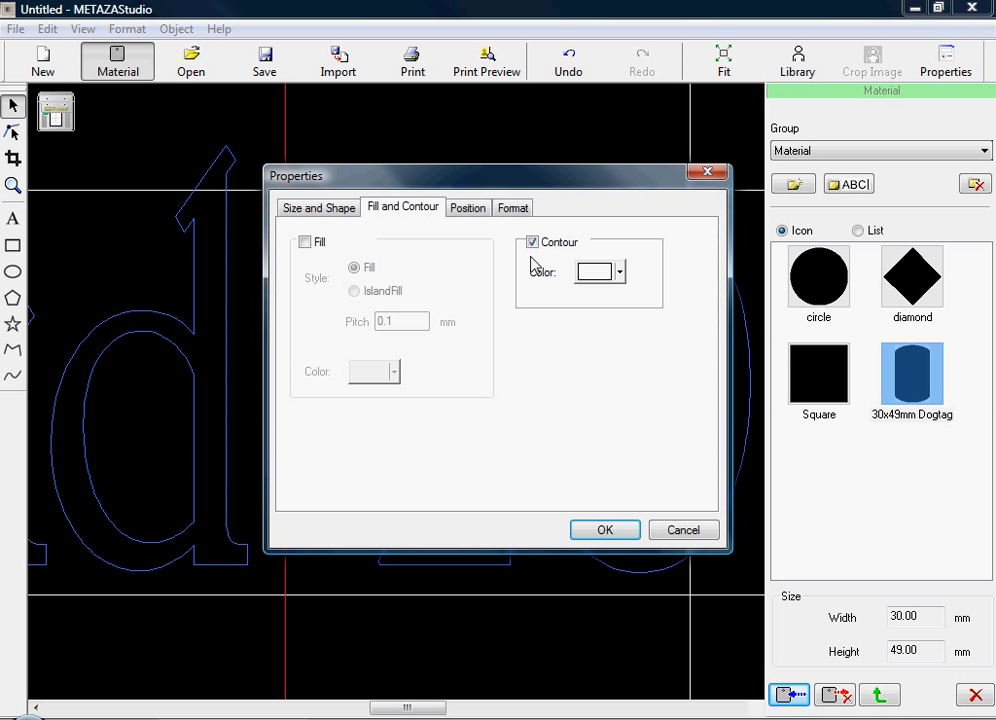
left_click(305, 243)
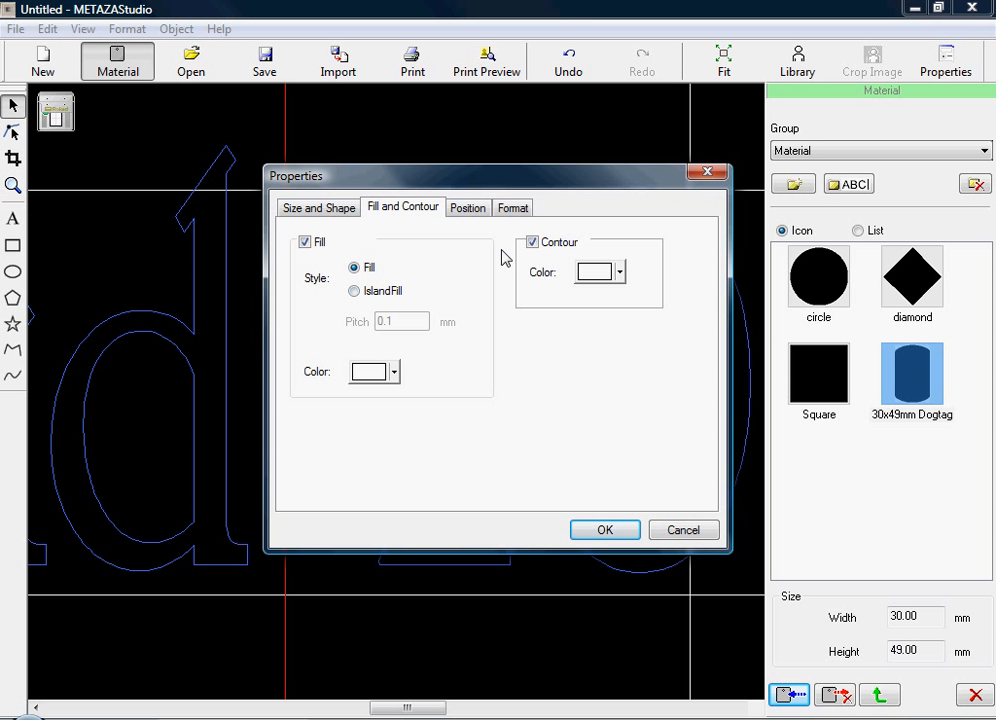
left_click(606, 531)
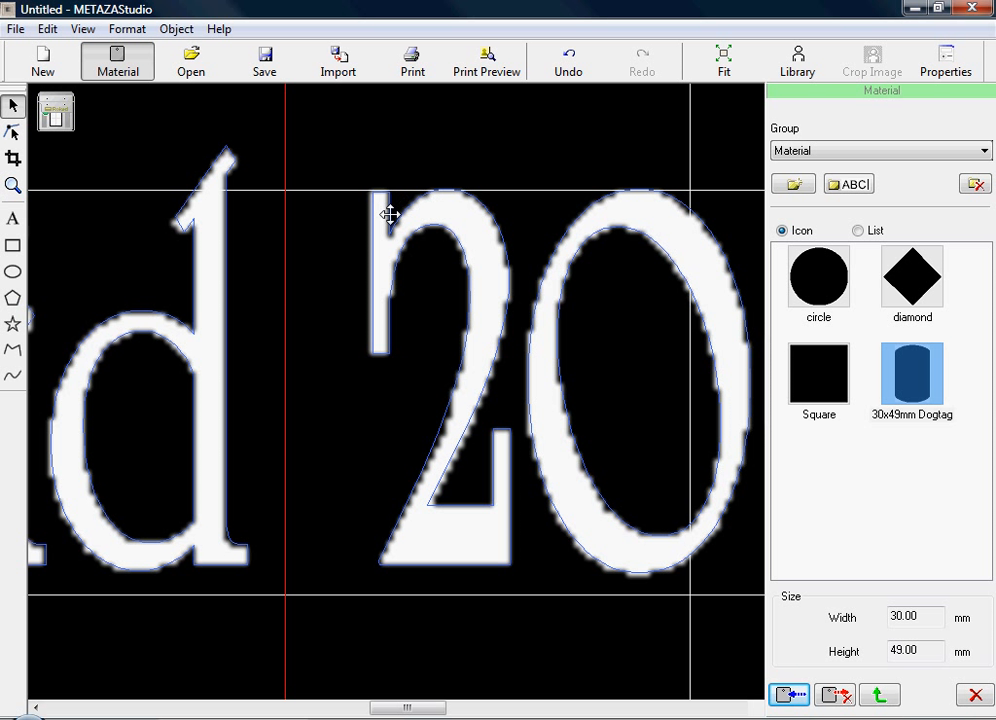
Change the name text's fill style to IslandFill.
right_click(441, 505)
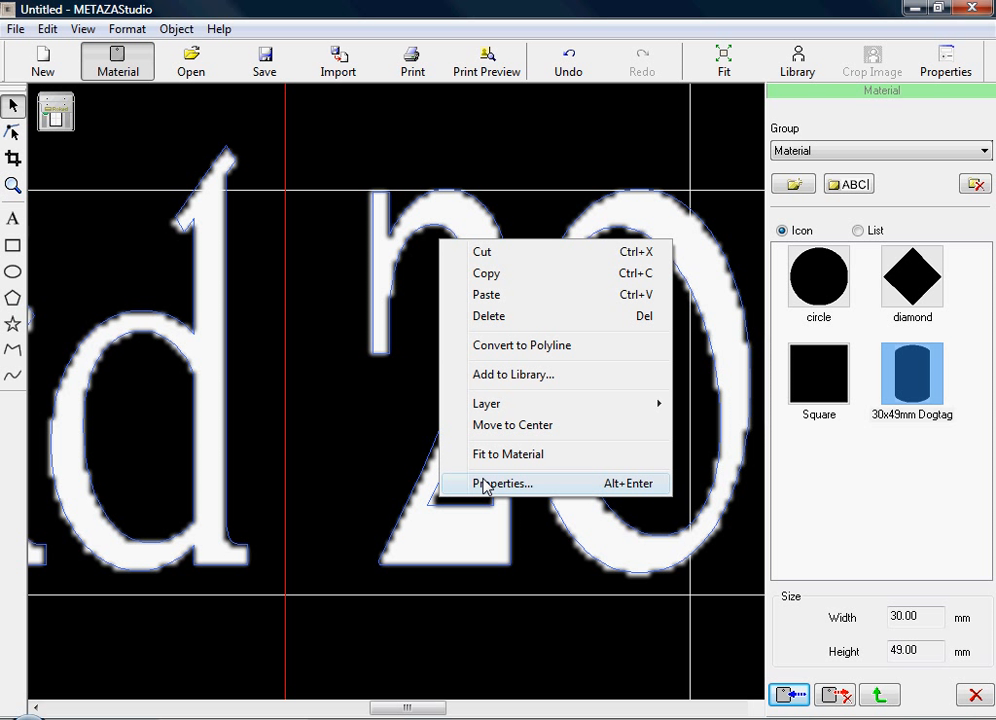
left_click(470, 482)
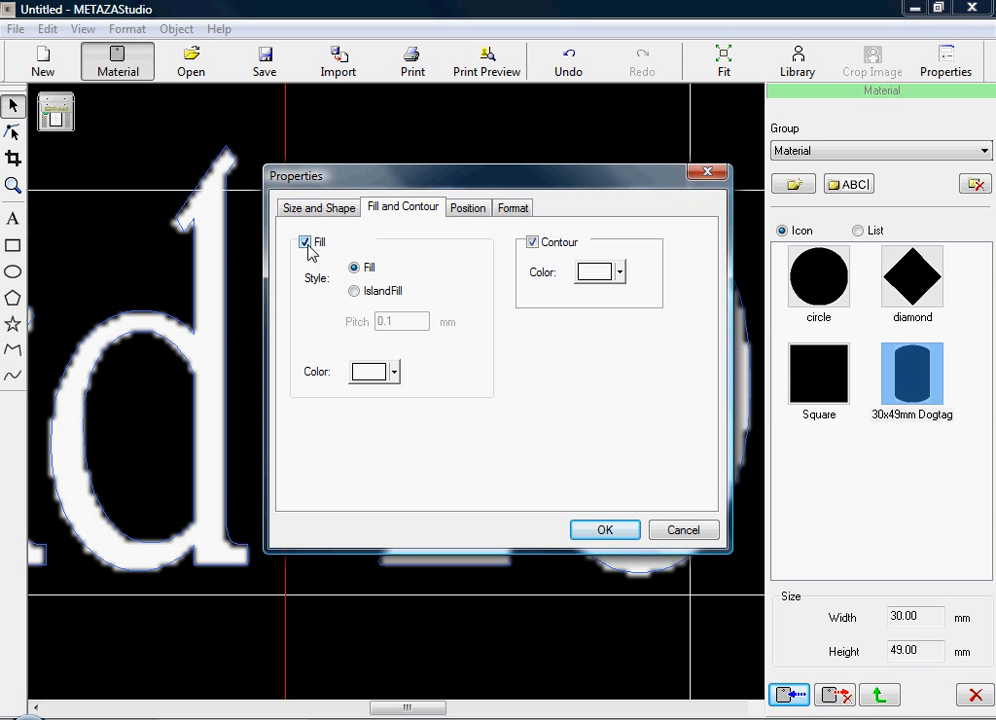
left_click(356, 292)
left_click(601, 533)
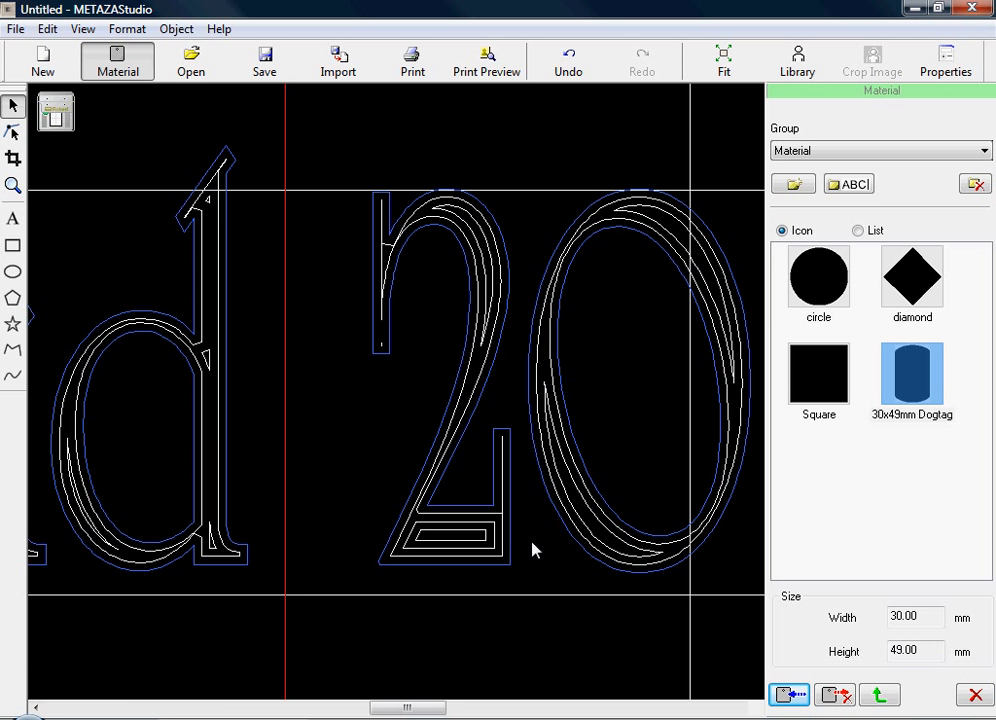
Change the name text's fill style from IslandFill back to Fill, keep the contour on, and deselect the text.
scroll(541, 553, "down", 3)
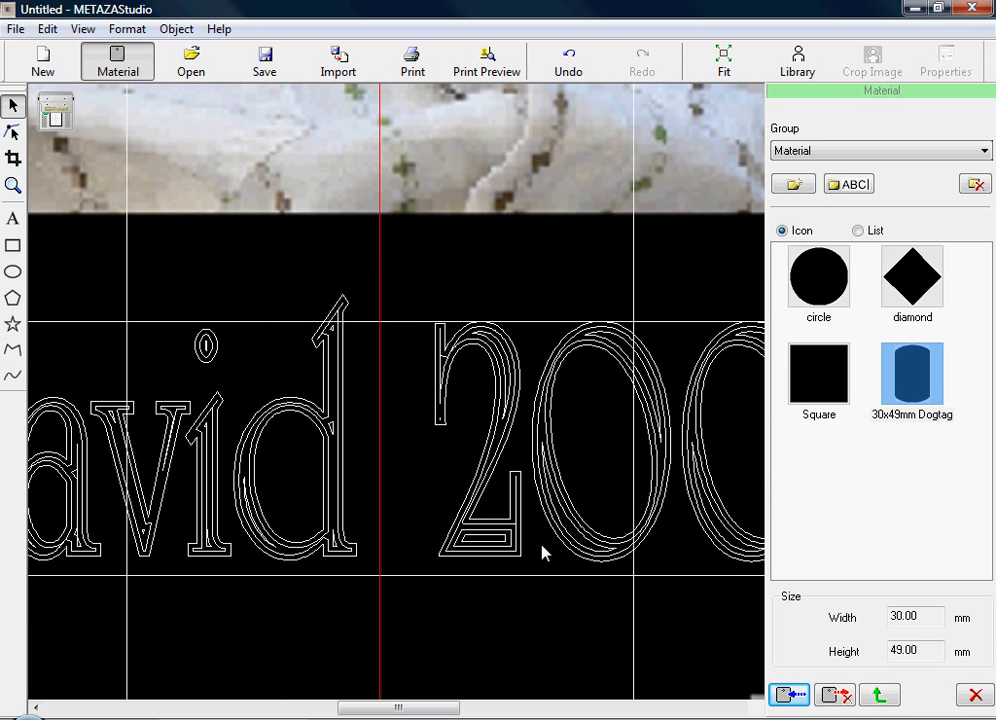
scroll(541, 553, "down", 3)
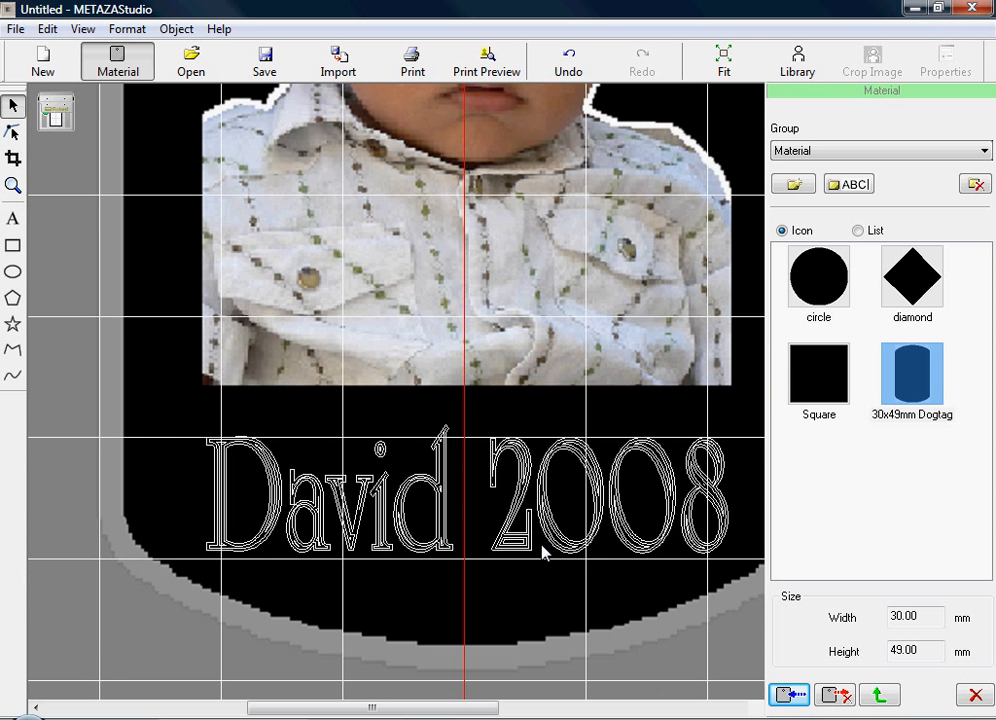
scroll(541, 553, "down", 1)
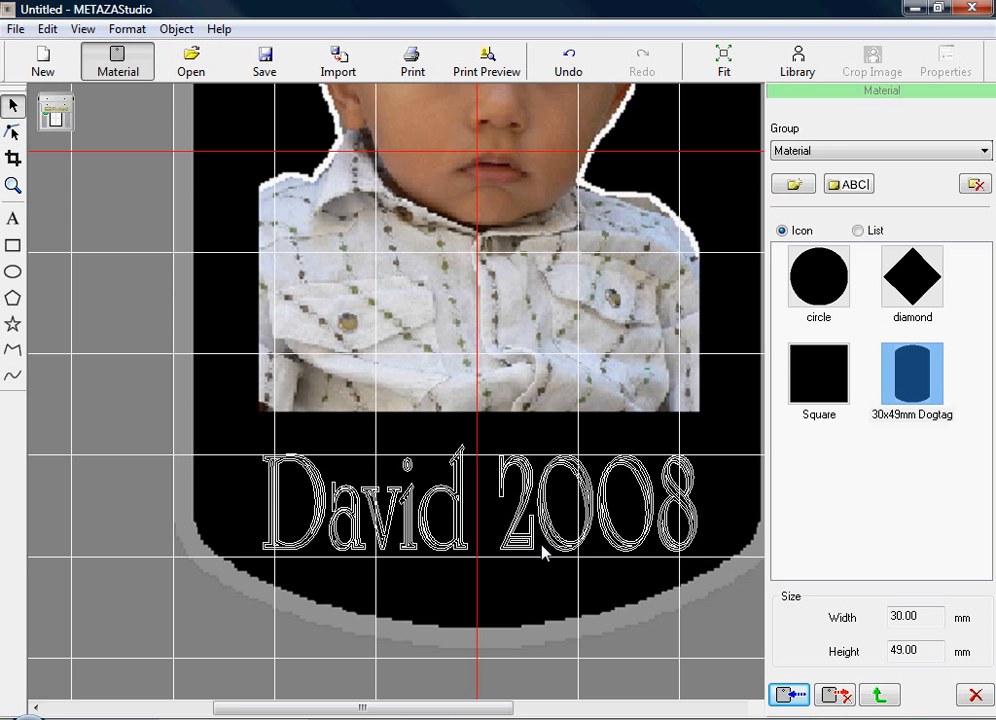
scroll(543, 551, "up", 6)
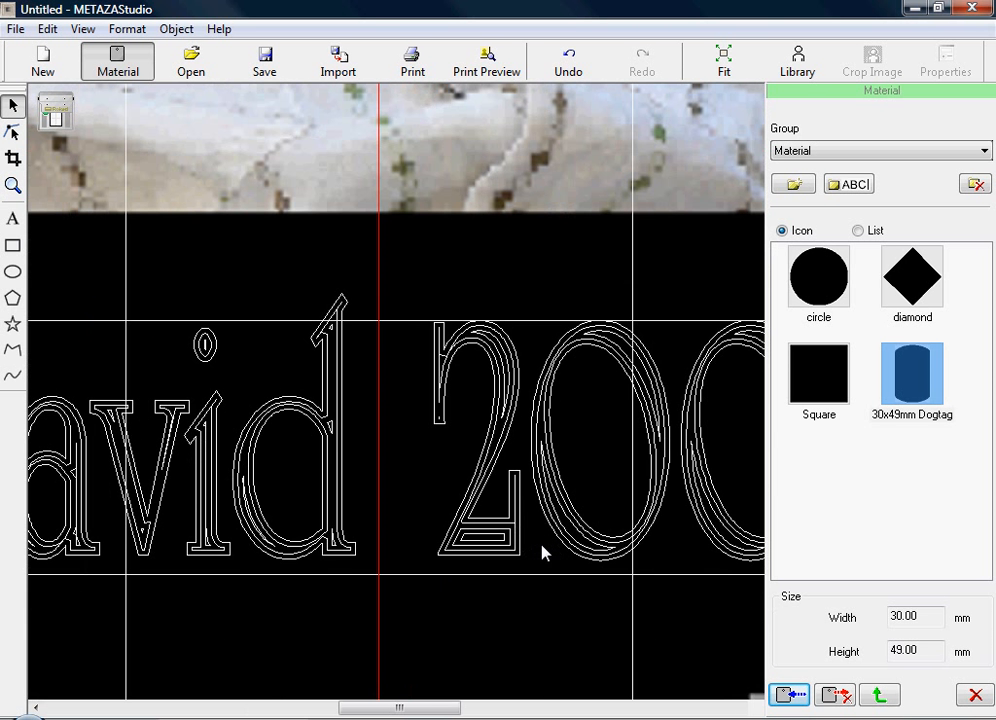
left_click(502, 396)
right_click(502, 396)
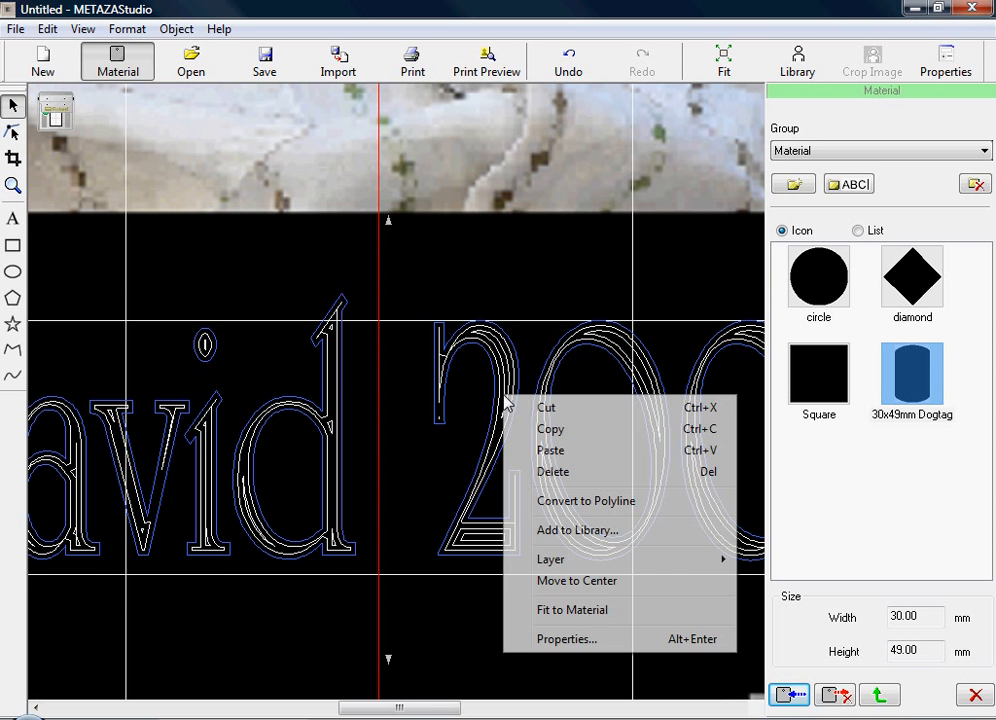
left_click(549, 647)
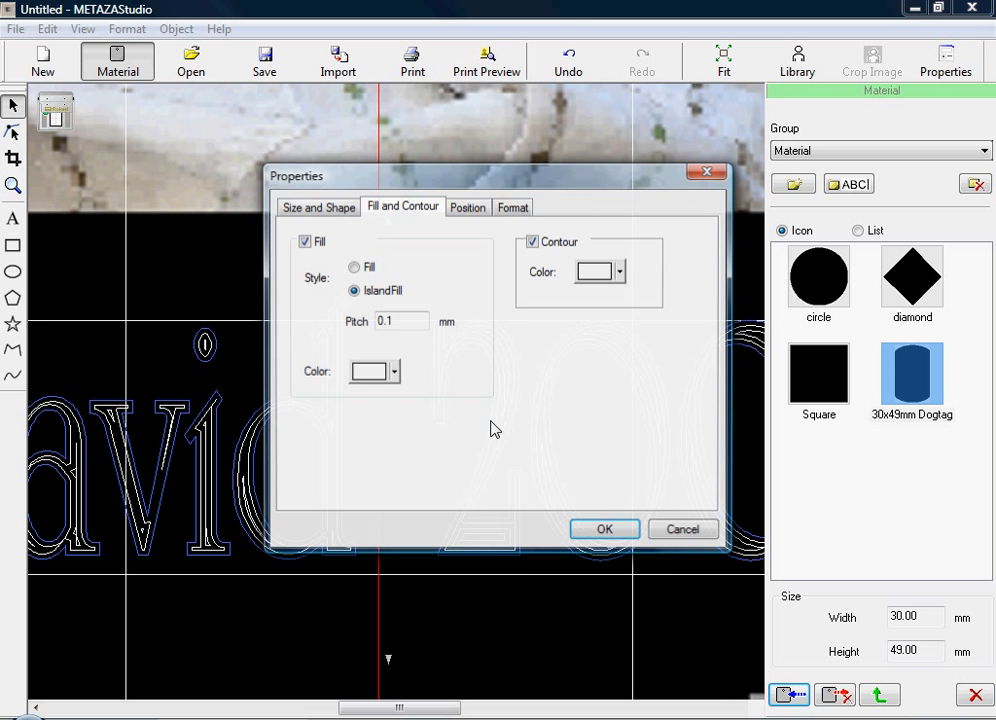
left_click(355, 268)
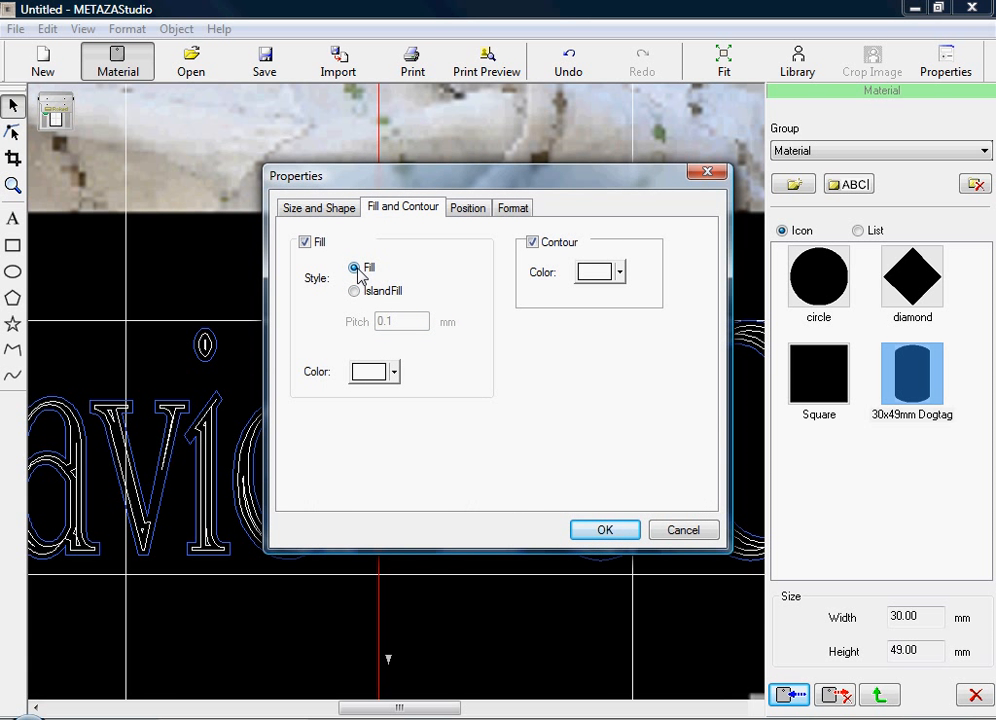
left_click(605, 530)
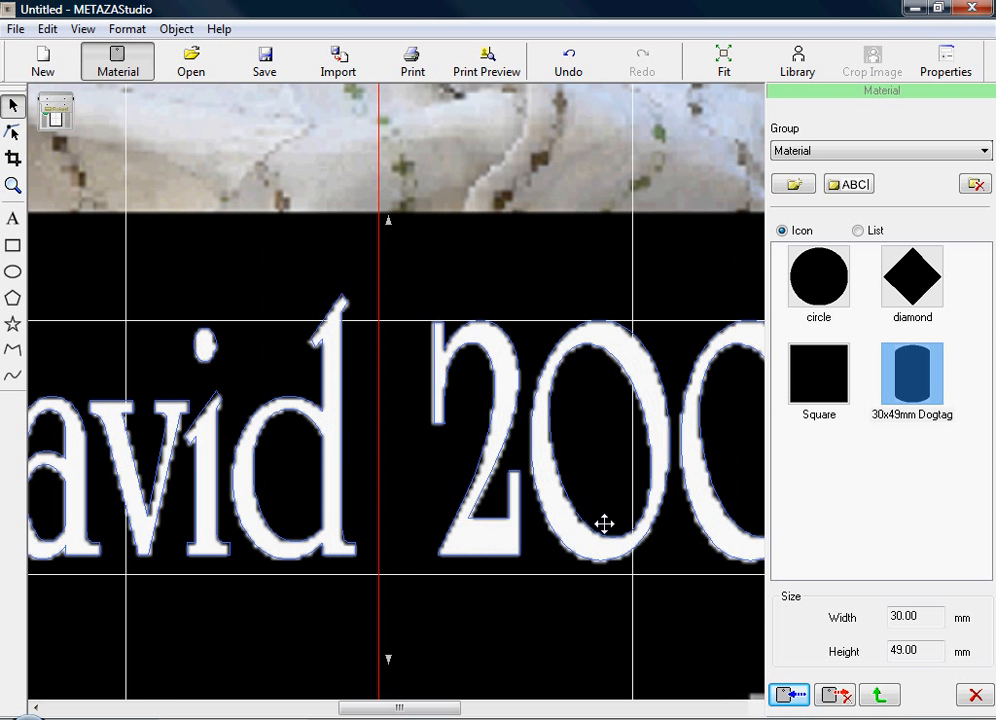
left_click(498, 590)
Draw a rectangular frame around the child's photo, from the shirt's lower corner to just above the head, and deselect it.
scroll(498, 590, "down", 4)
scroll(578, 405, "down", 1)
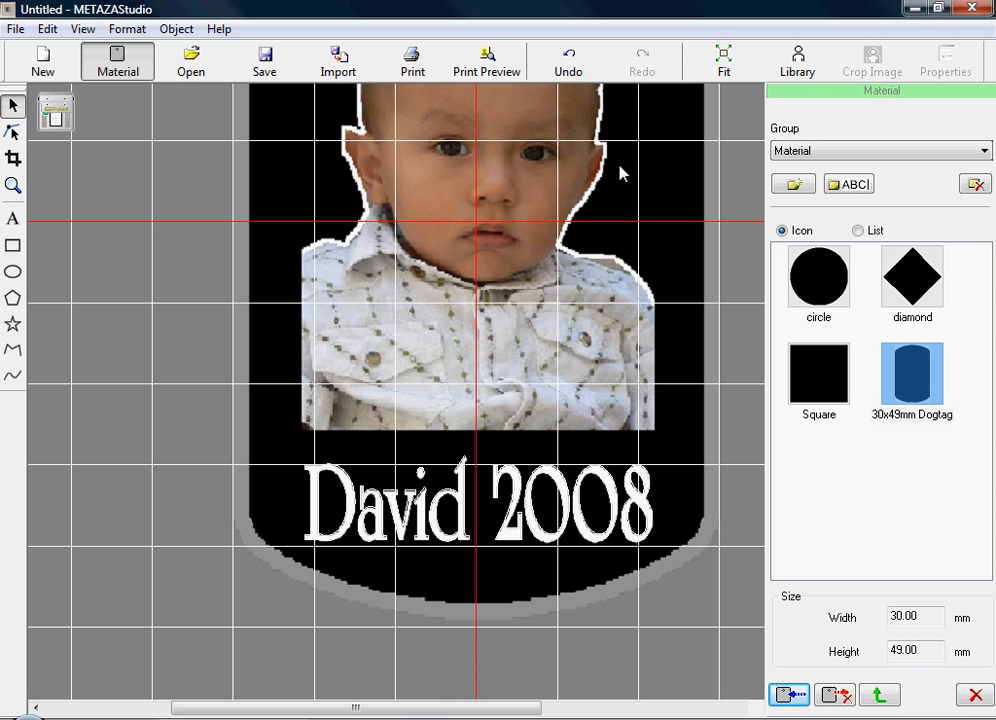
scroll(620, 174, "down", 1)
left_click(83, 31)
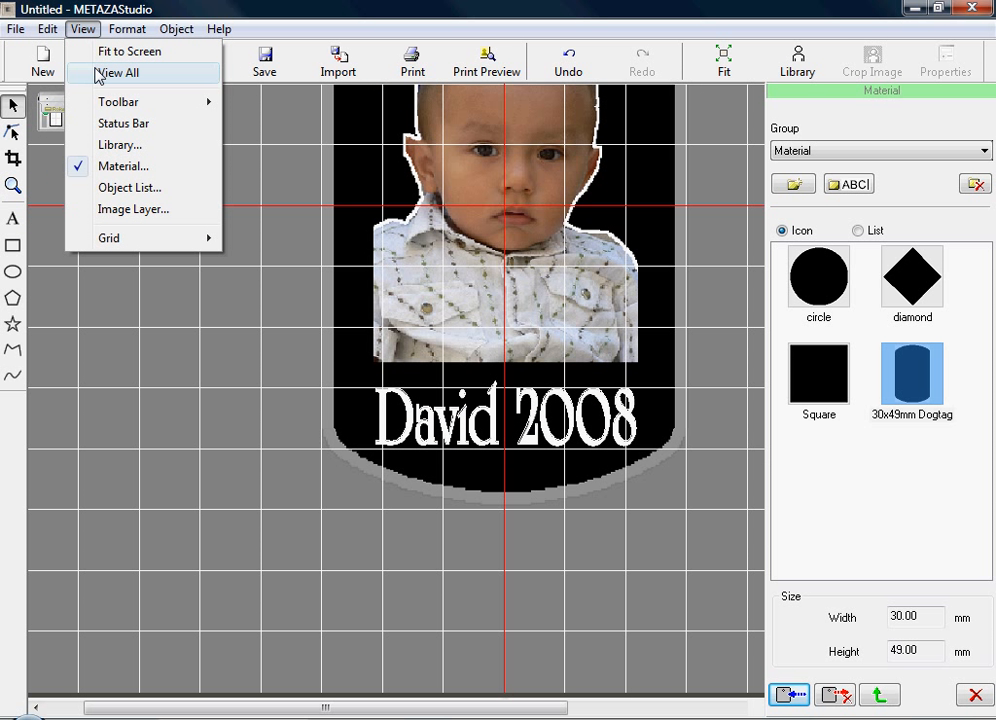
left_click(105, 72)
scroll(363, 404, "up", 4)
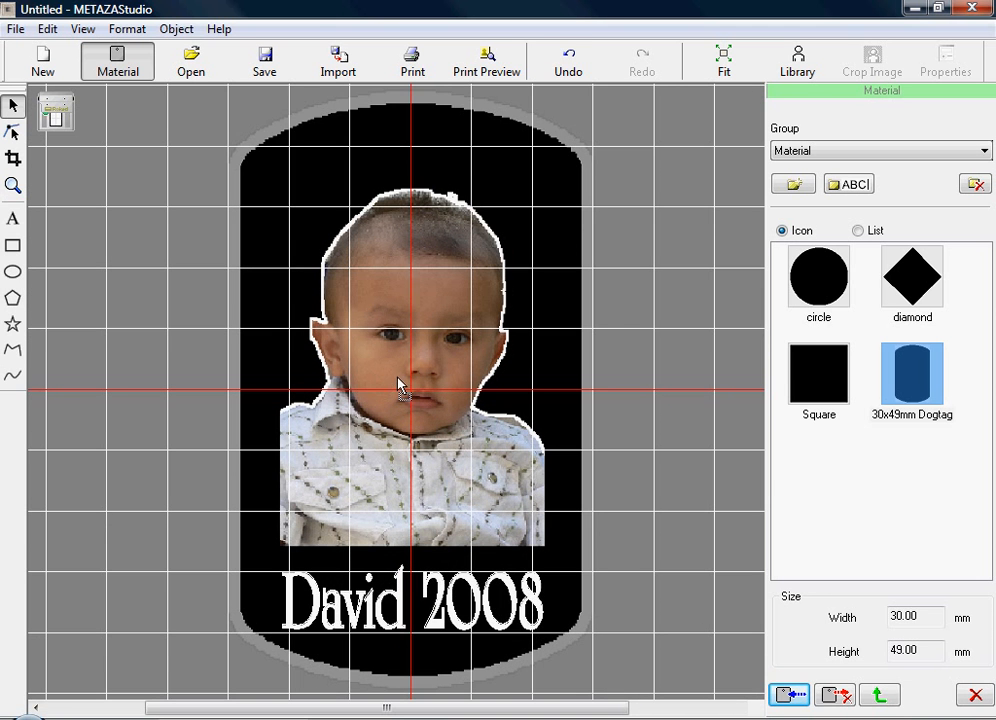
scroll(398, 385, "up", 1)
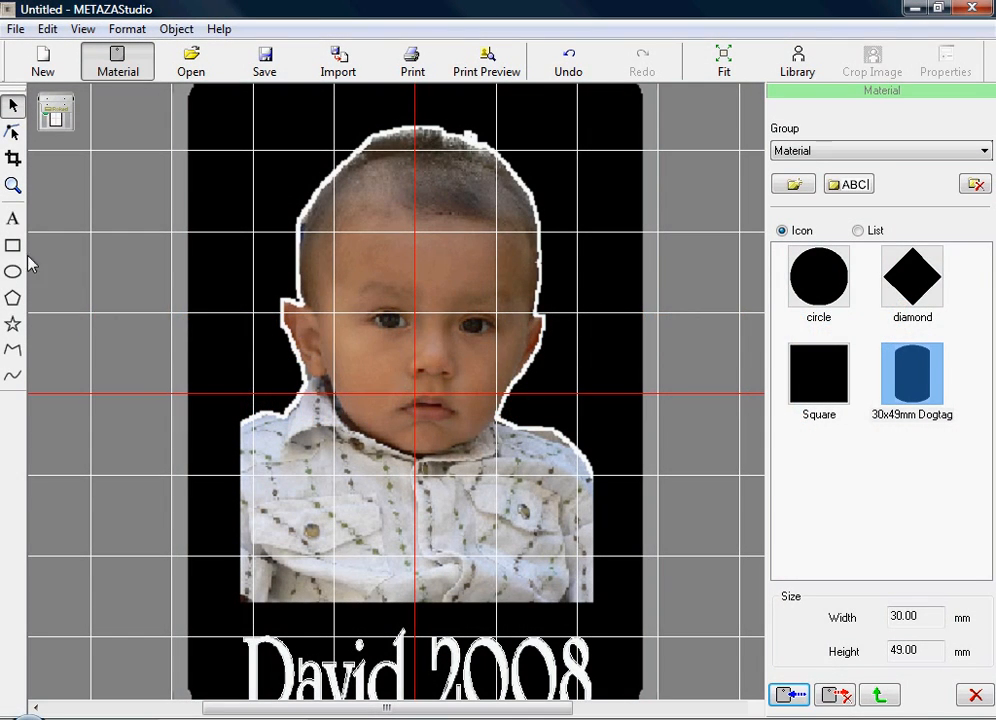
left_click(13, 247)
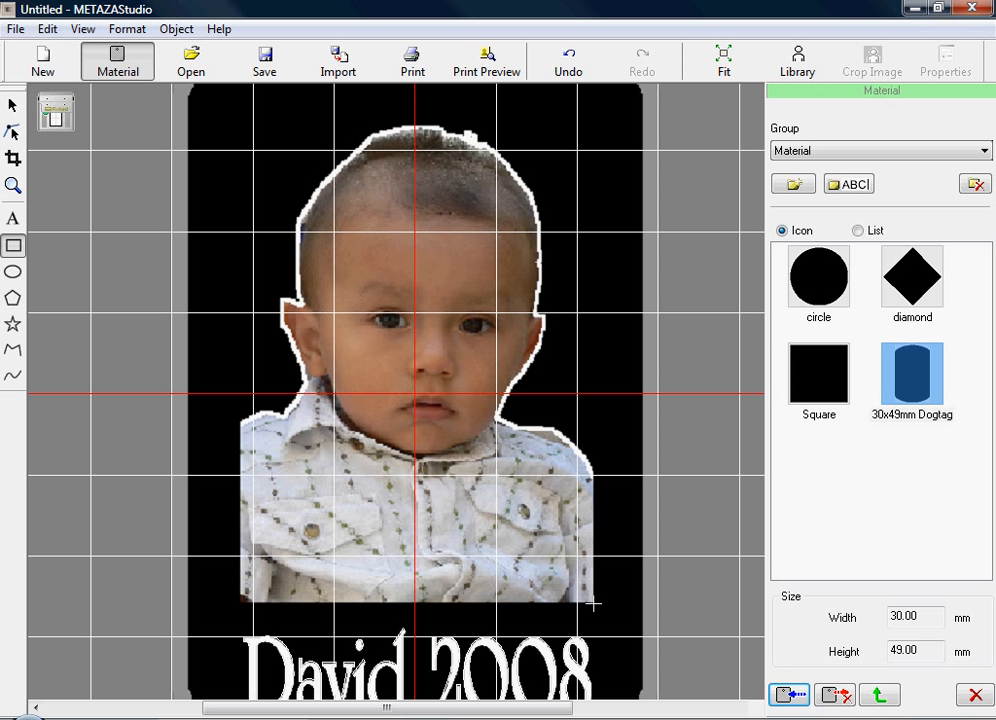
left_click_drag(594, 604, 238, 116)
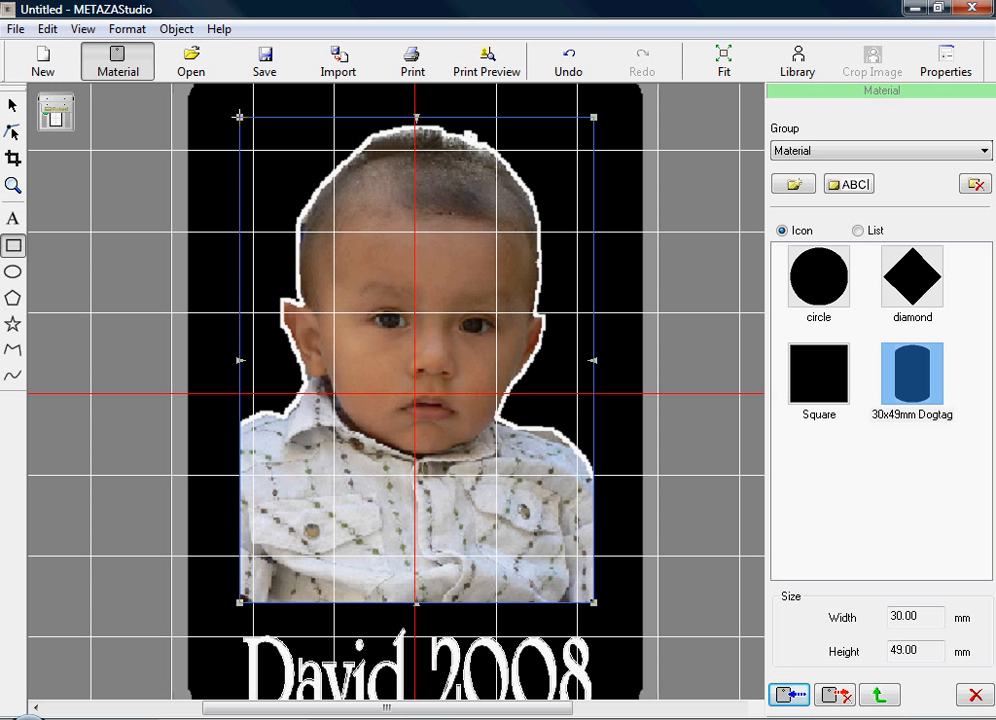
left_click(12, 105)
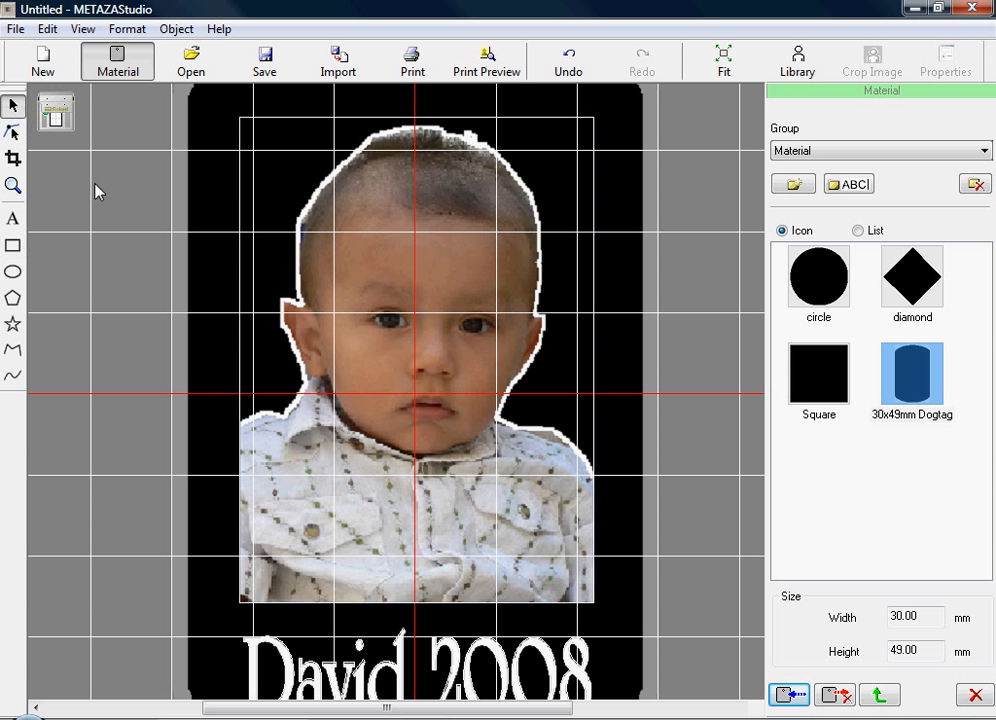
Open the print preview of the tag, enlarge its window vertically, and center the photo and text at 25% zoom.
left_click(83, 29)
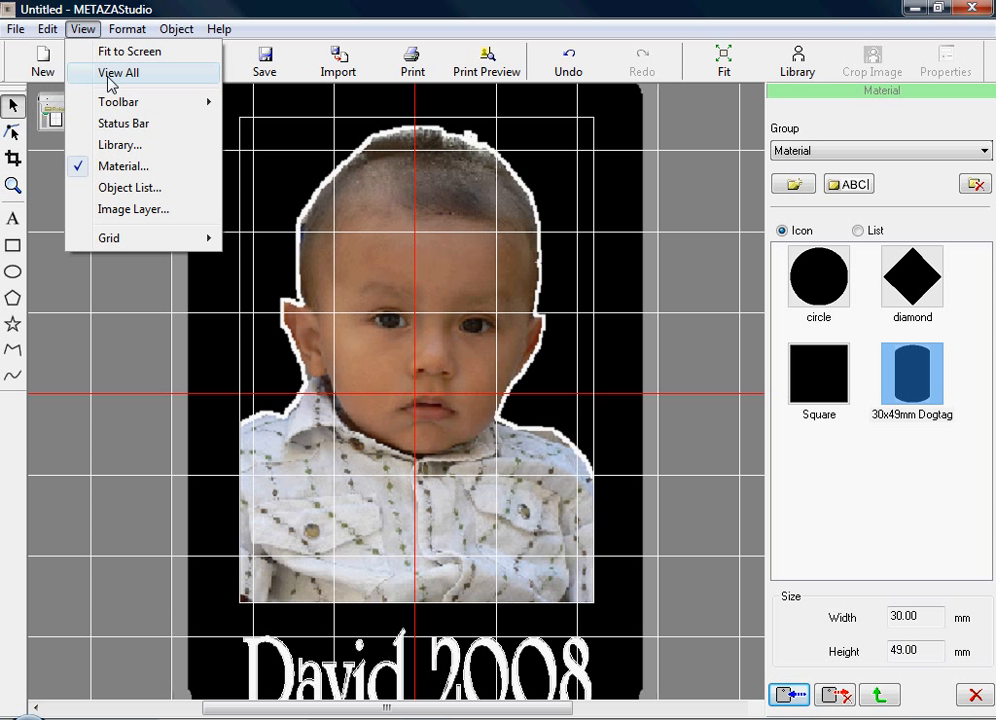
left_click(108, 73)
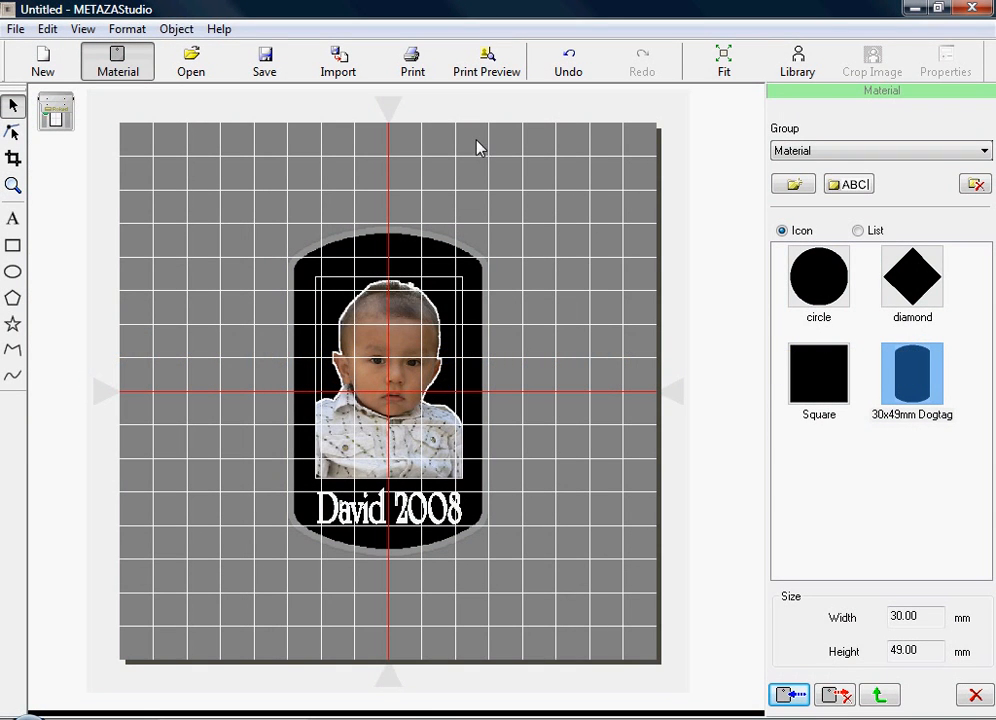
left_click(483, 66)
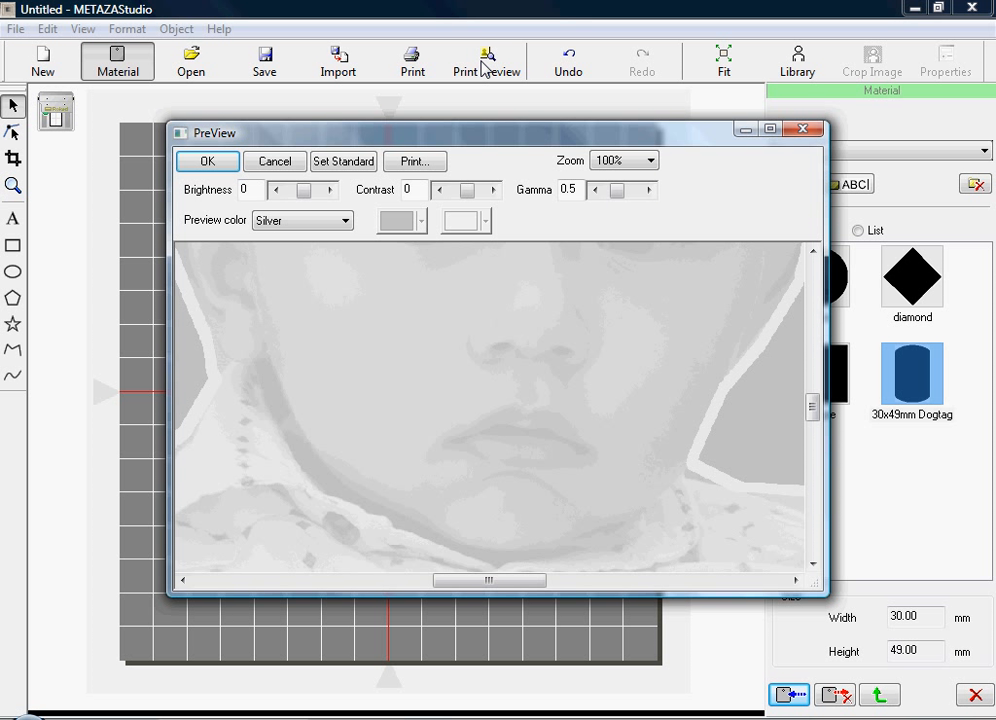
left_click_drag(820, 591, 703, 702)
left_click_drag(402, 373, 432, 483)
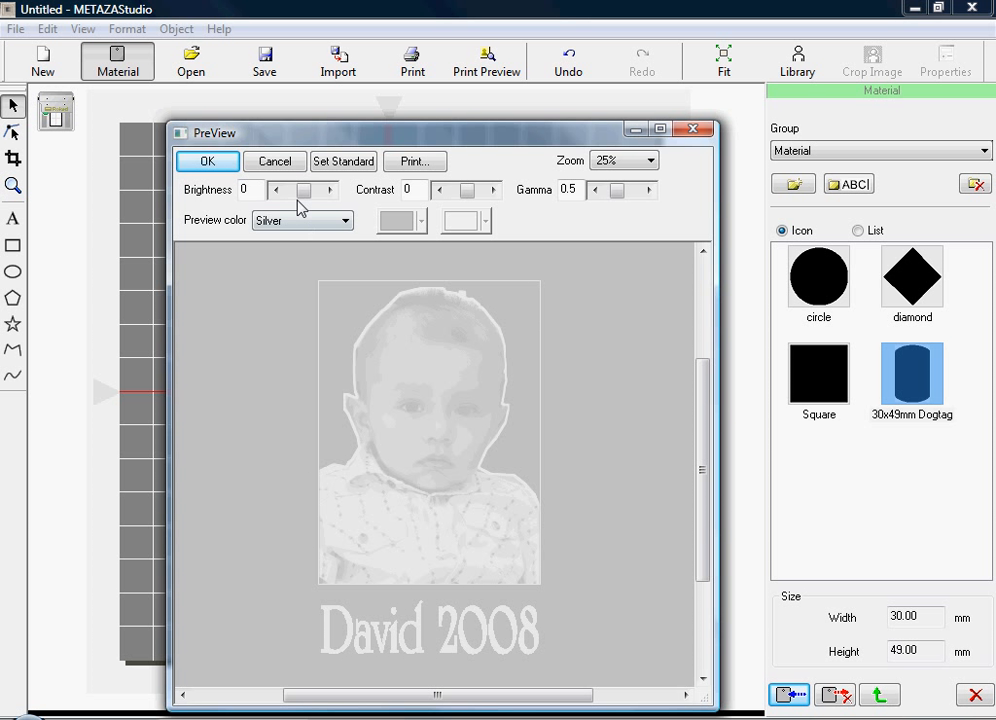
Try raising the preview's brightness to 3 and return it to 0.
mouse_move(304, 199)
left_mouse_down()
mouse_move(318, 200)
mouse_move(282, 200)
mouse_move(307, 200)
left_mouse_up()
left_click(331, 191)
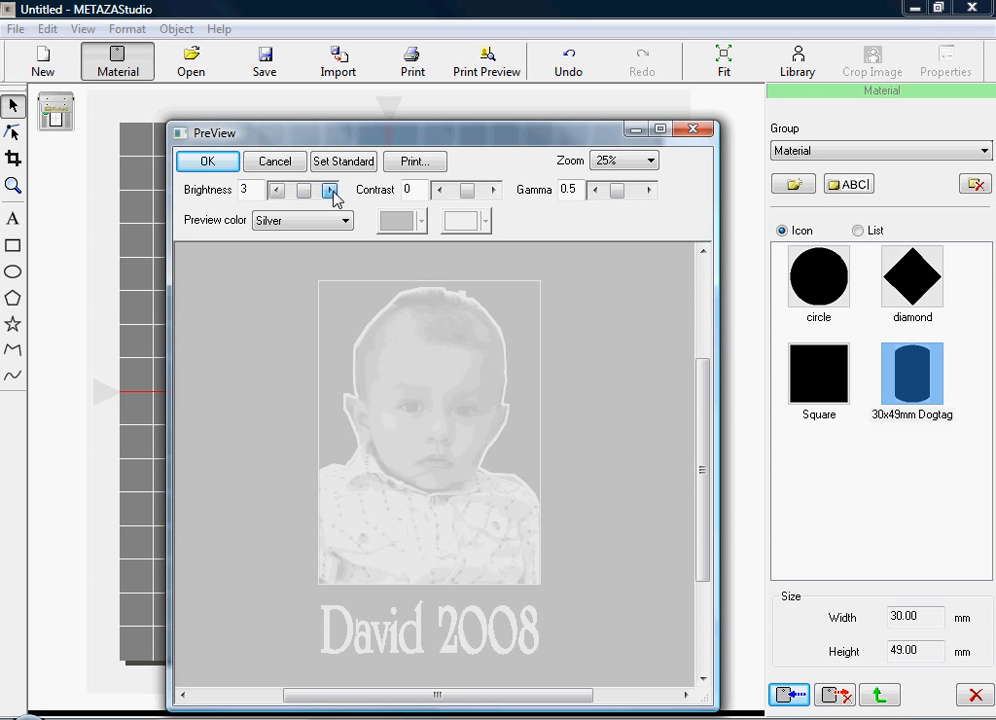
left_click(332, 192)
left_click(278, 193)
left_click(278, 193)
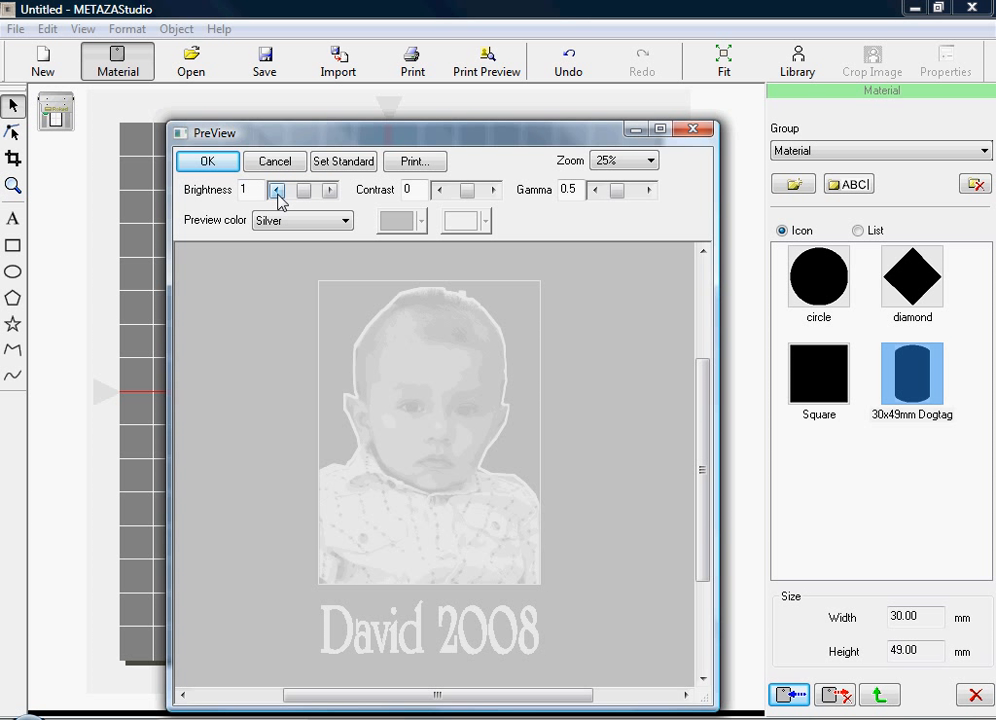
left_click(278, 193)
Set the preview's gamma to 0.95 with the contrast kept at 0.
mouse_move(465, 193)
left_mouse_down()
mouse_move(488, 197)
mouse_move(467, 193)
left_mouse_up()
left_click_drag(617, 191, 622, 198)
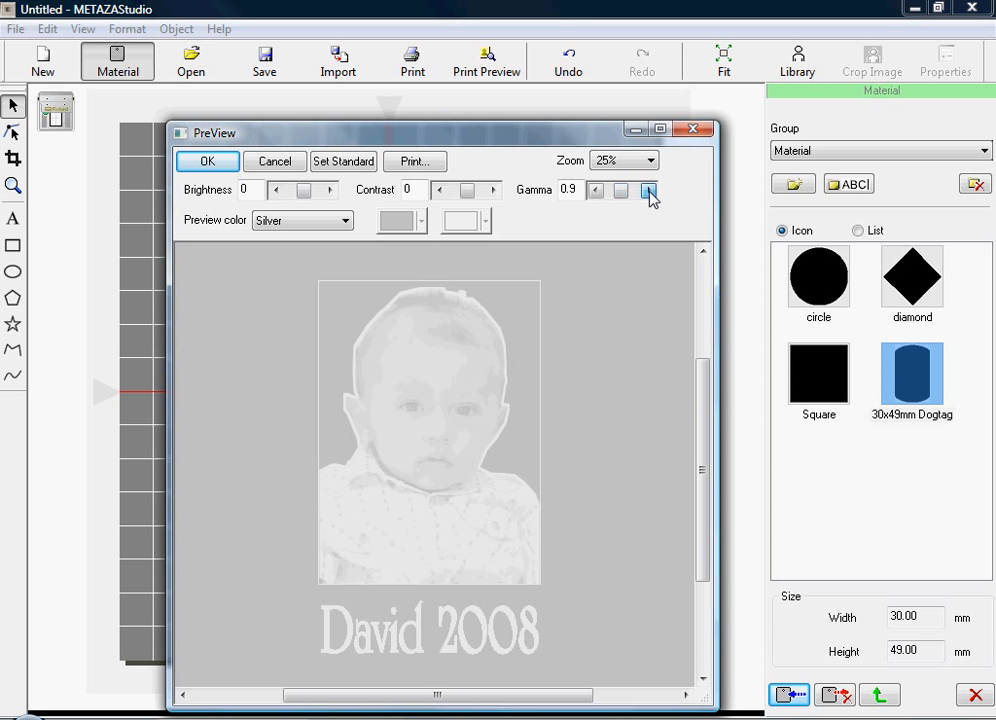
left_click(649, 190)
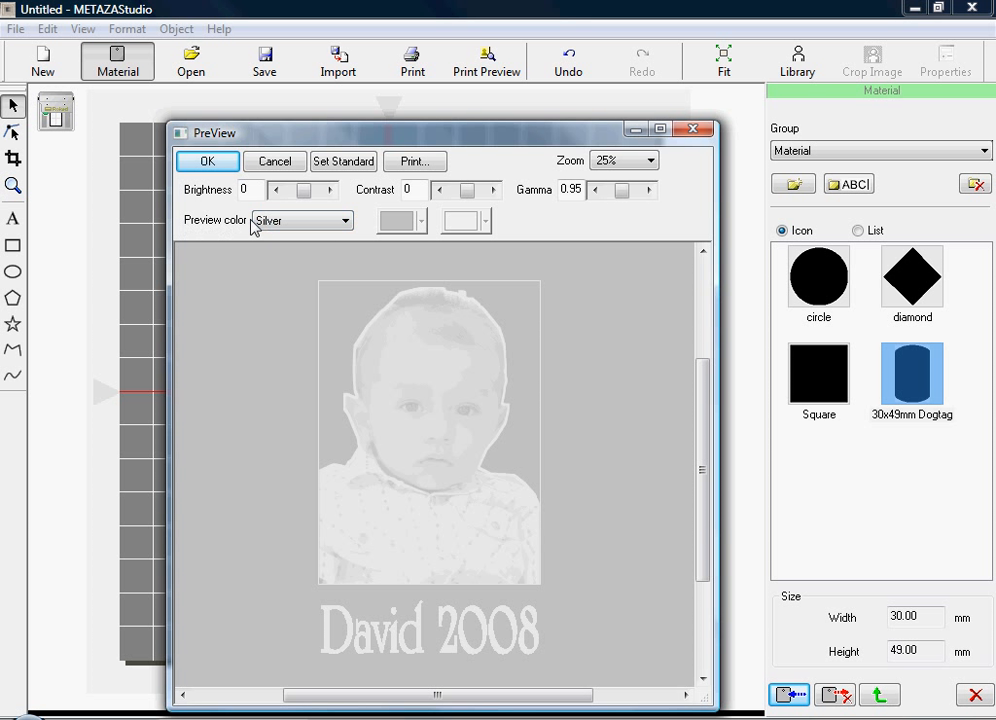
Preview the centered engraving in Gold and switch the preview color back to Silver.
left_click(290, 222)
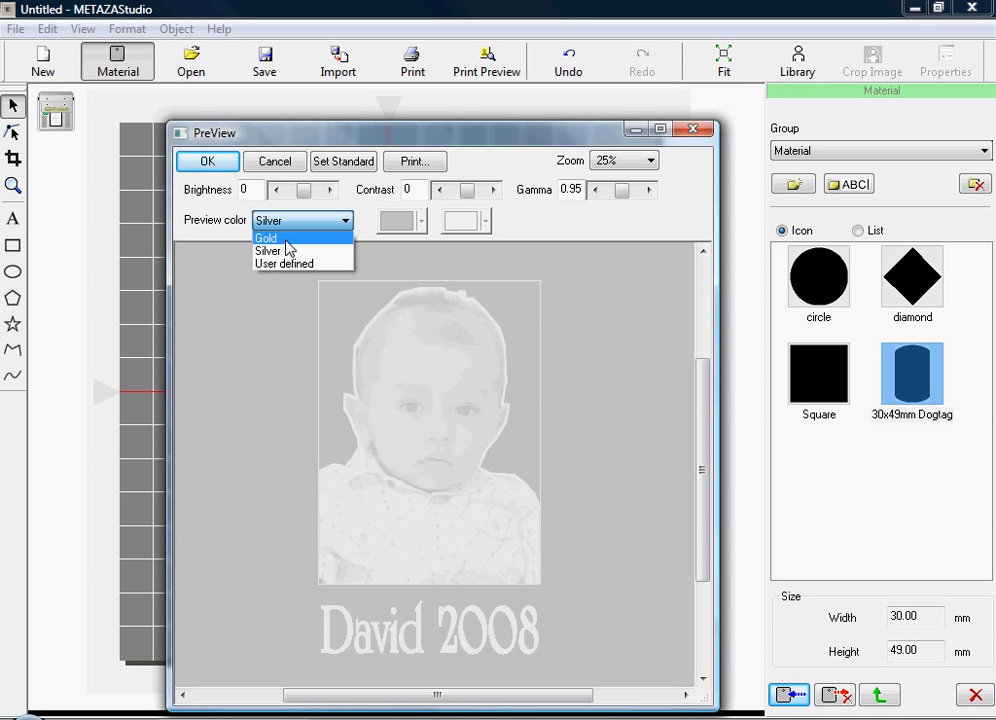
left_click(287, 240)
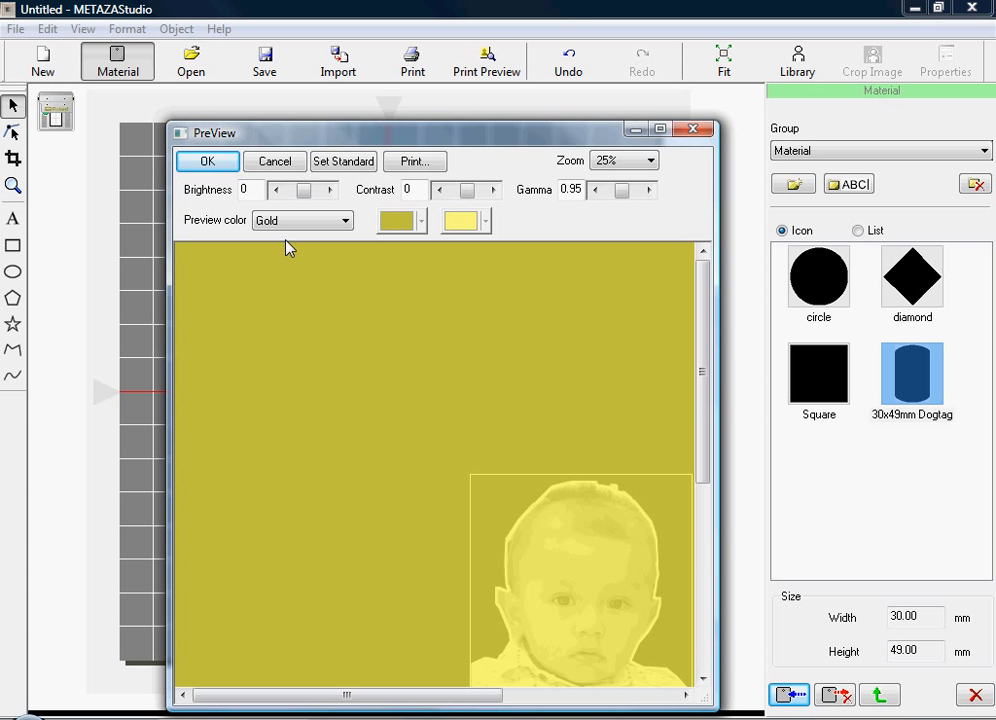
left_click_drag(500, 487, 383, 328)
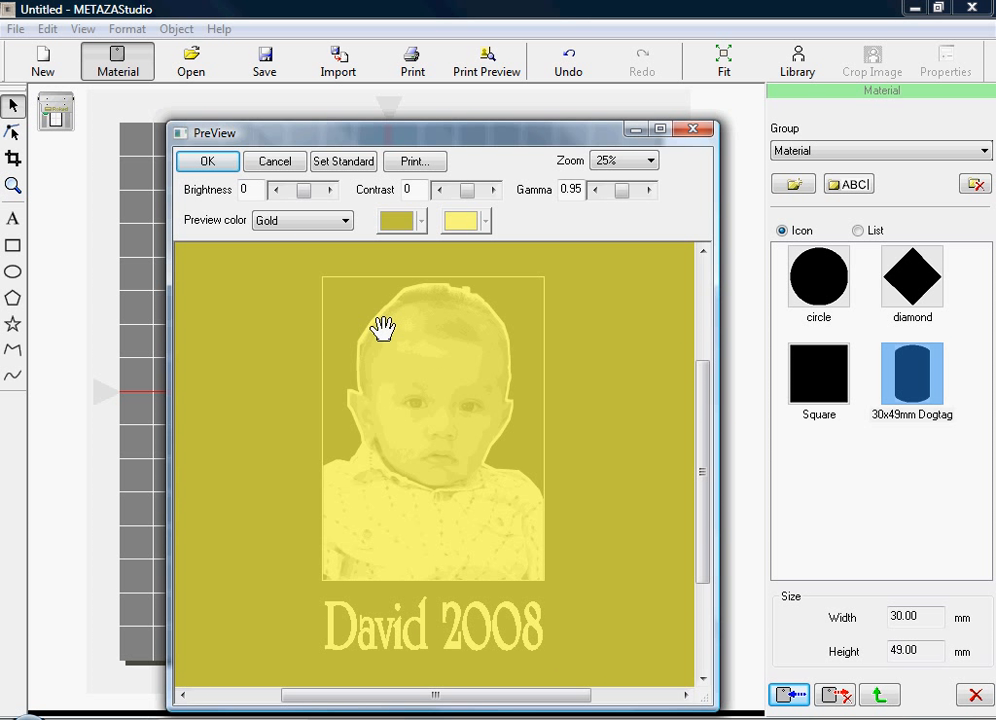
left_click(344, 222)
left_click(318, 250)
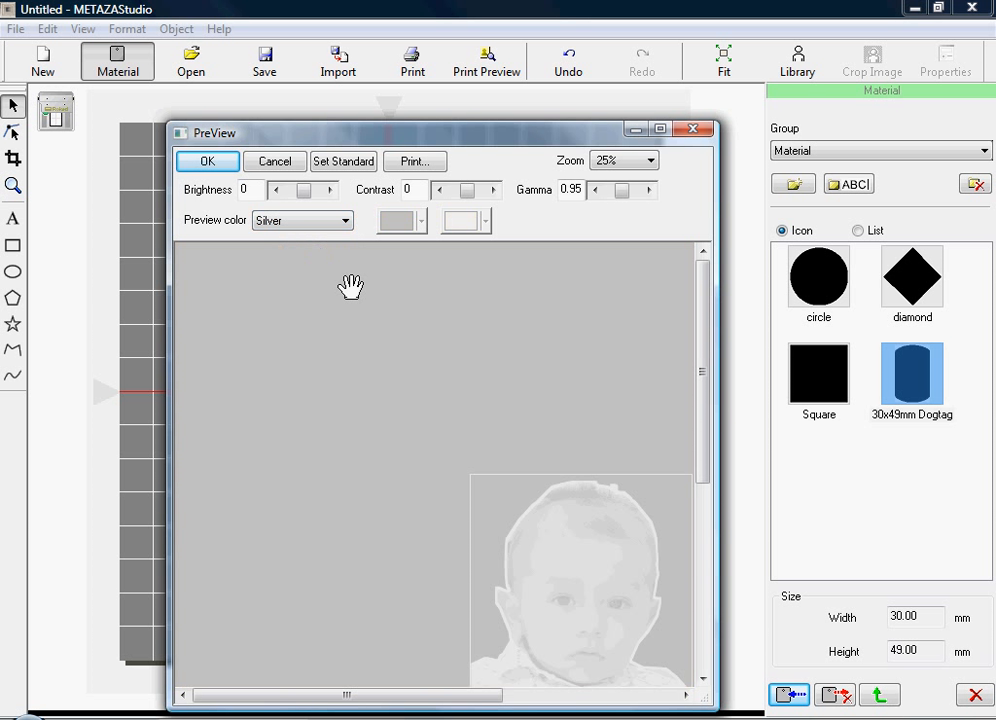
left_click_drag(589, 602, 447, 413)
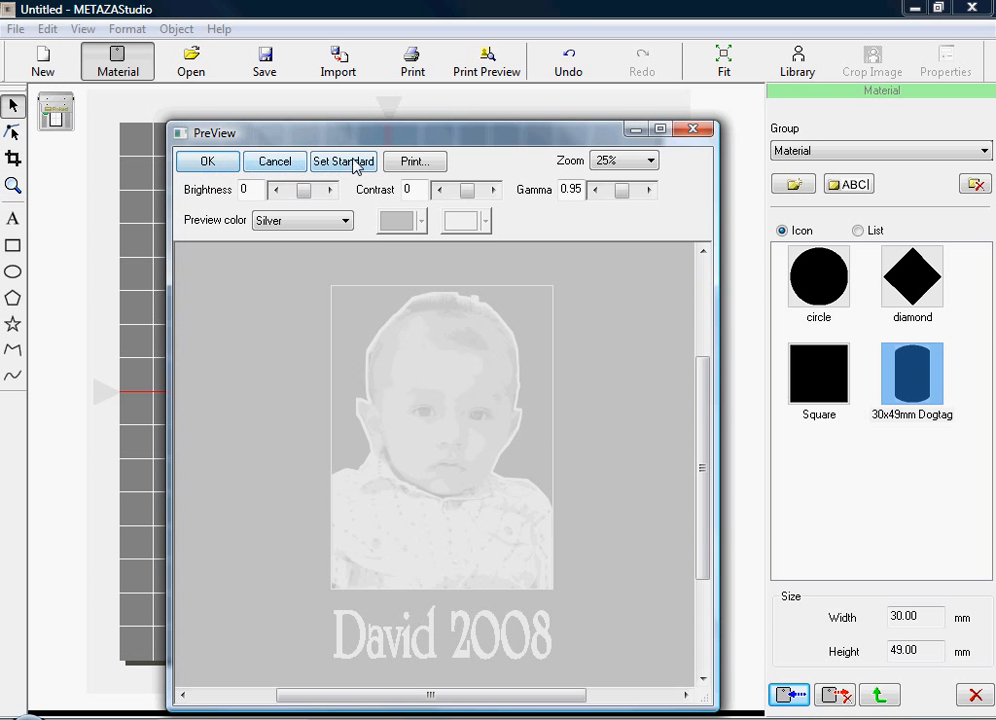
Start printing to the Roland MPX-80 and confirm Roland MD as the material with the Photo mode in its image correction properties.
left_click(418, 161)
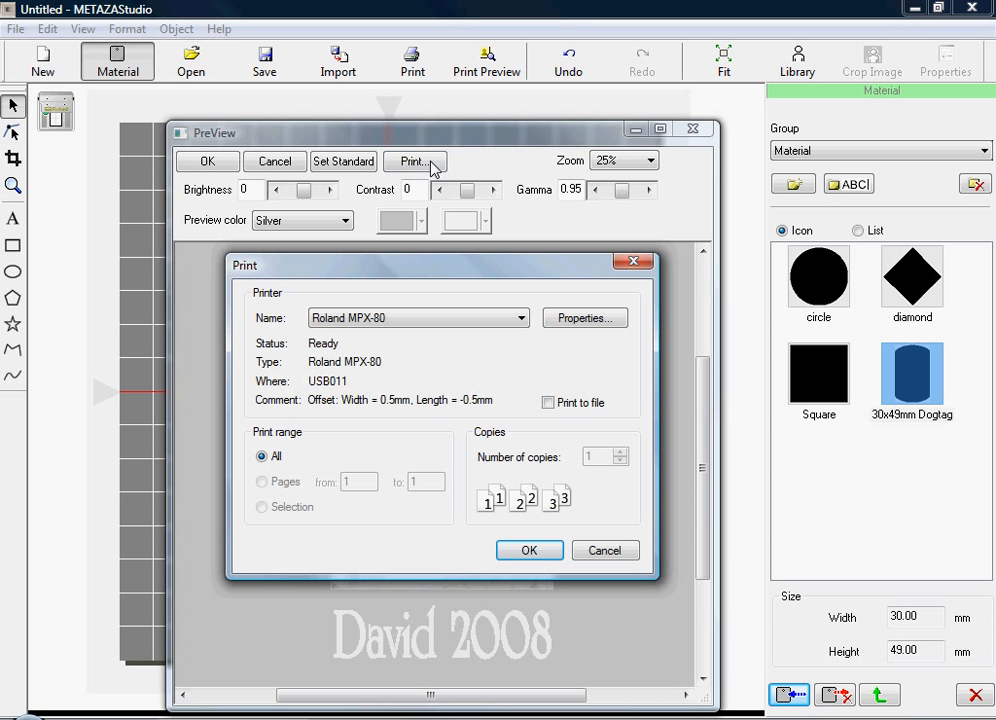
left_click(584, 320)
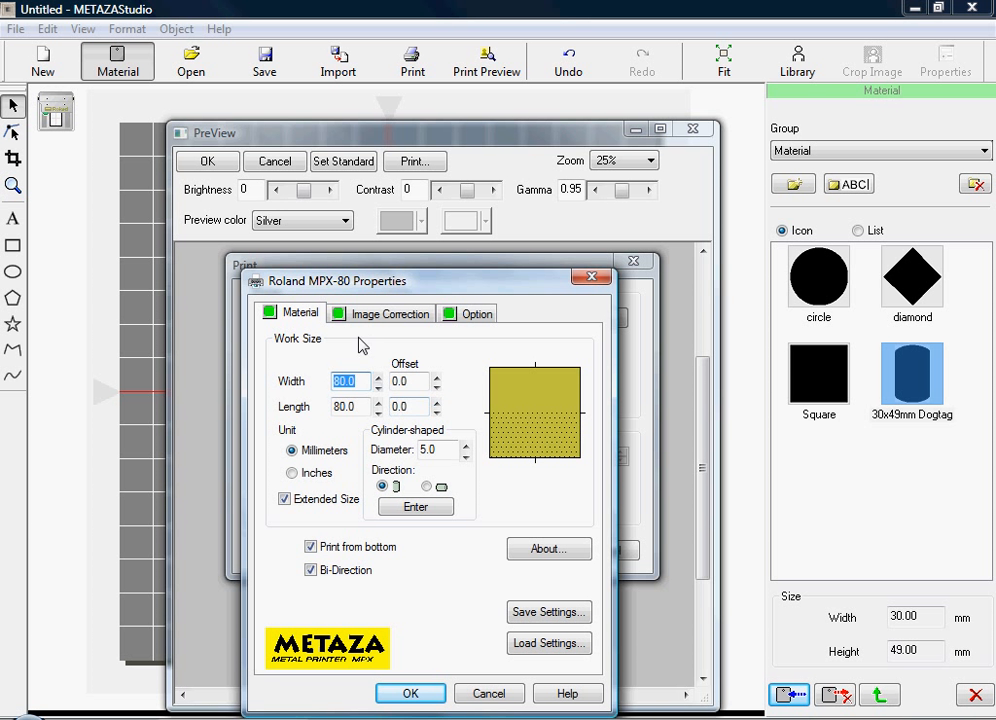
left_click(365, 318)
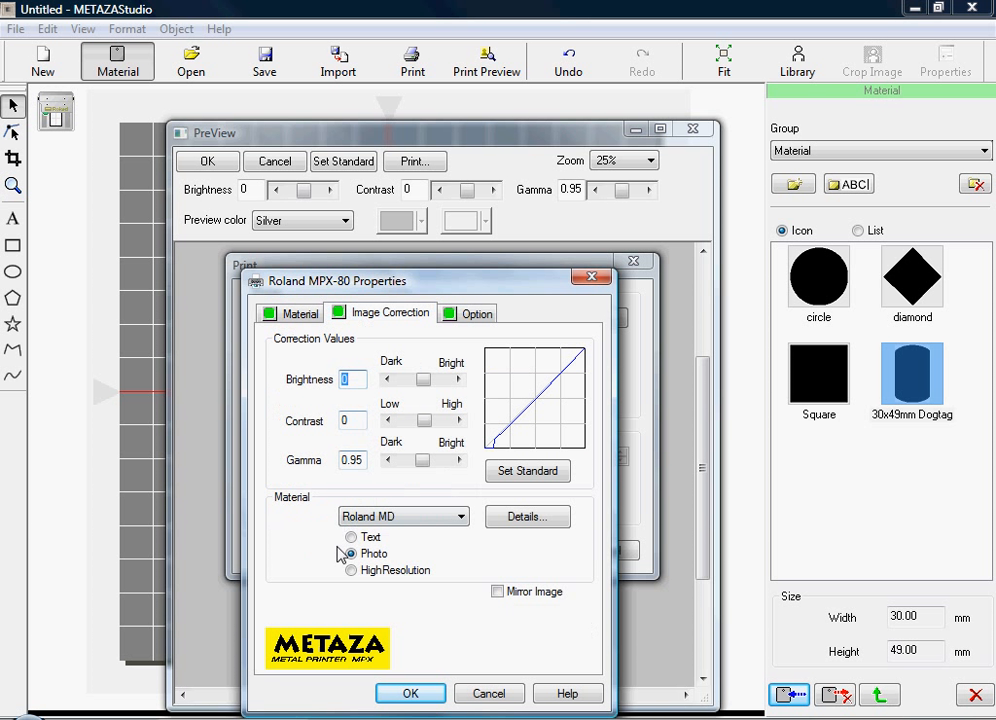
left_click(462, 518)
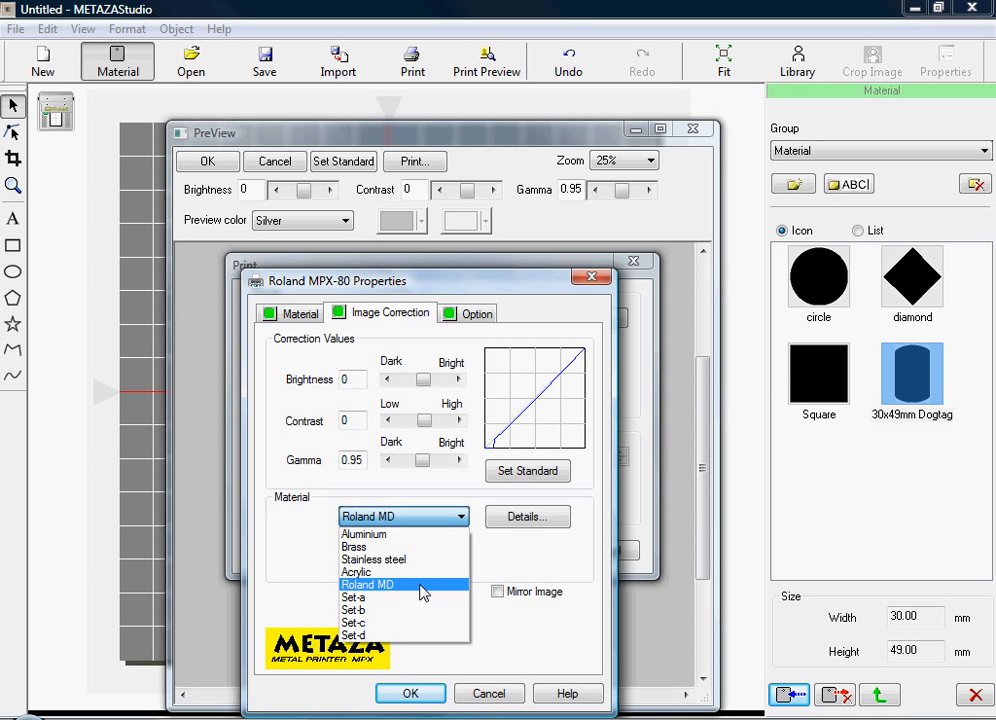
left_click(419, 586)
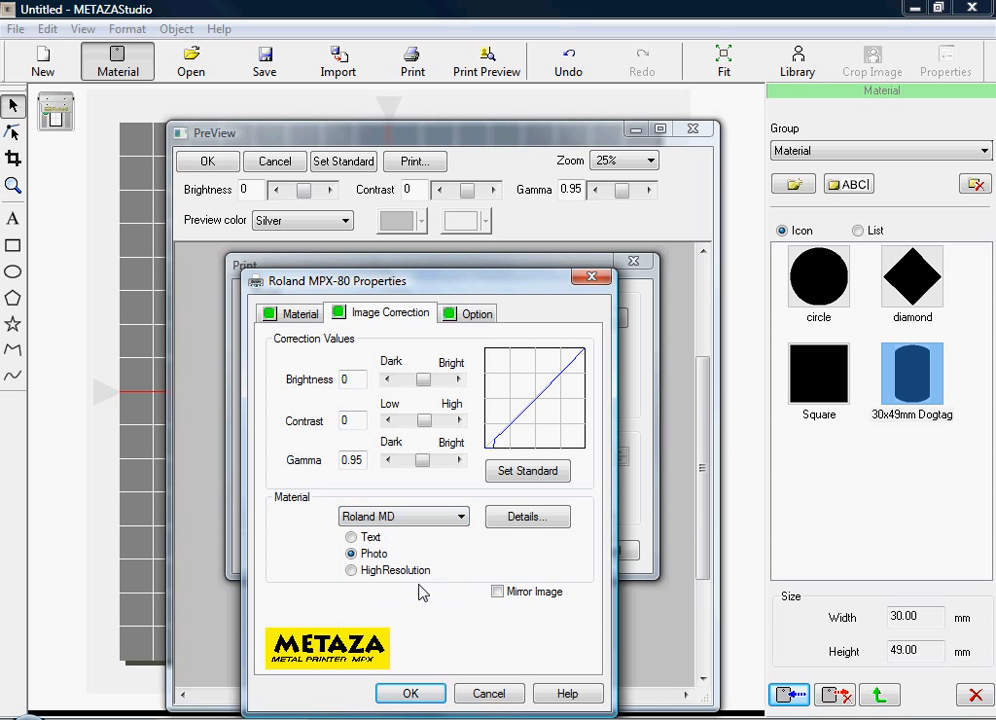
left_click(419, 694)
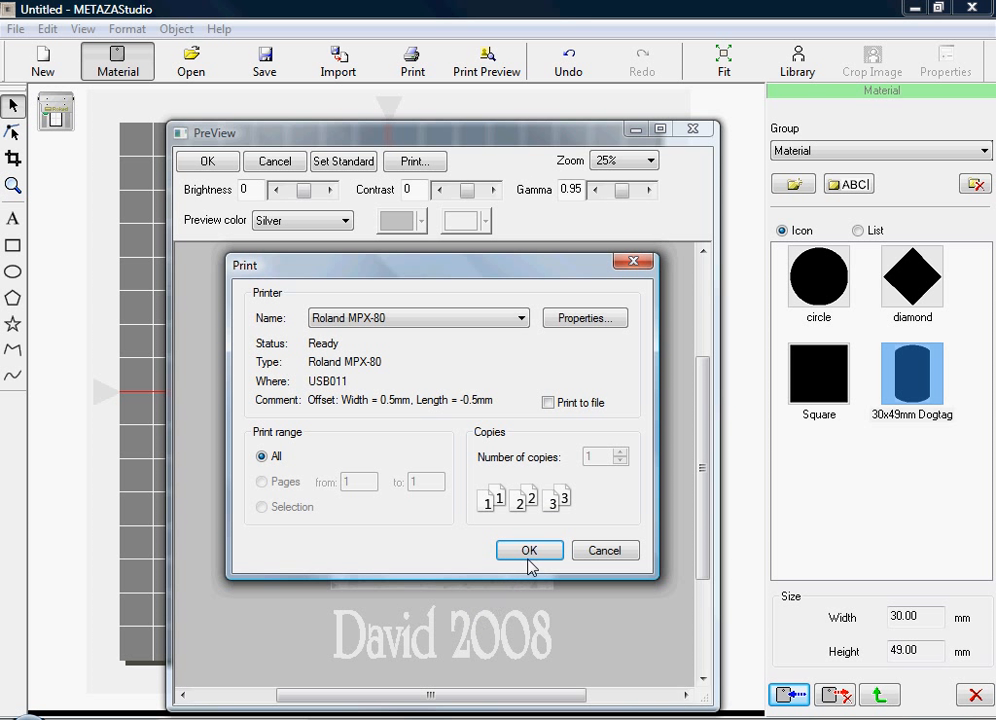